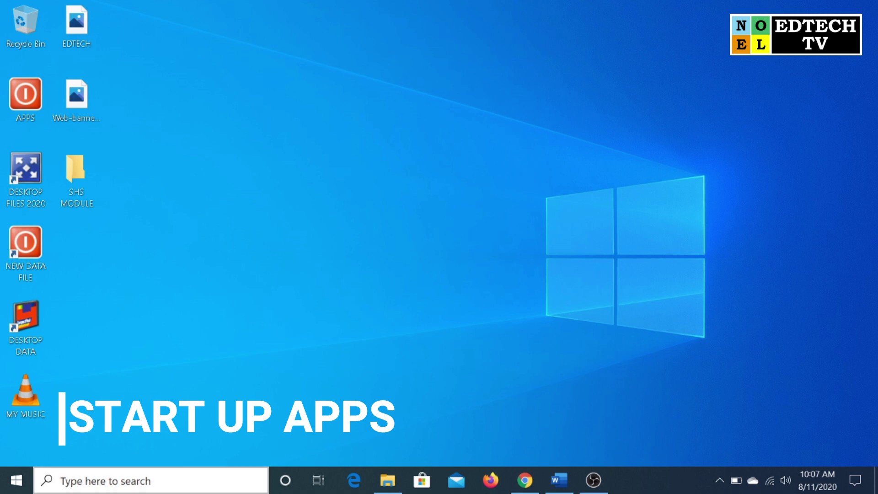
Step: Search Windows for the Startup Apps system settings and open them
{"action": "left_click", "coordinate": [105, 481]}
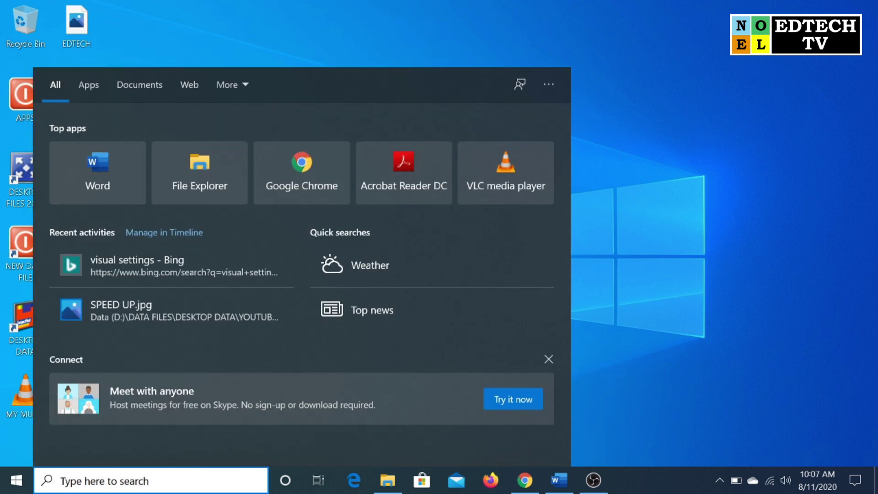
{"action": "type", "text": "SSTAR"}
{"action": "key", "text": "BackSpace"}
{"action": "key", "text": "BackSpace"}
{"action": "key", "text": "BackSpace"}
{"action": "key", "text": "BackSpace"}
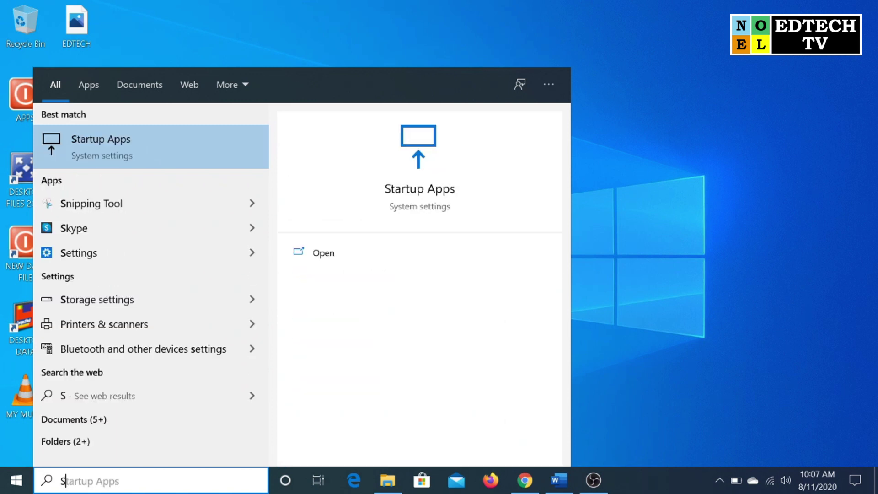
{"action": "type", "text": "TA"}
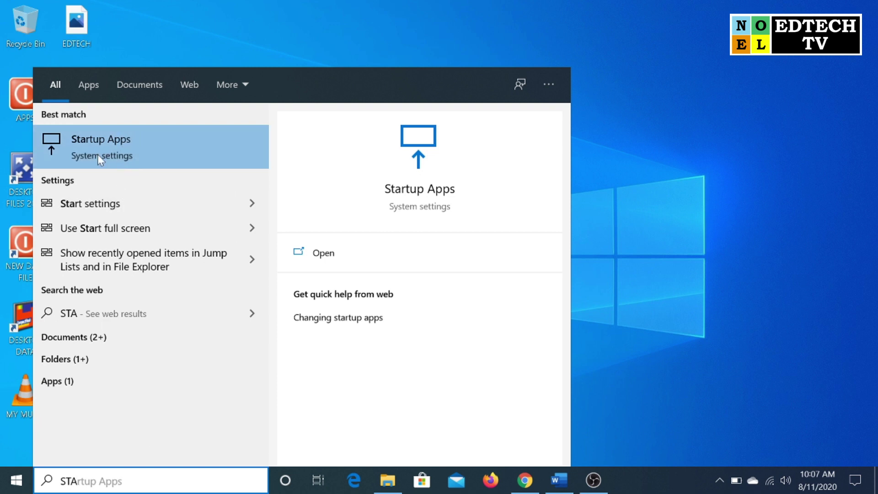
{"action": "left_click", "coordinate": [139, 155]}
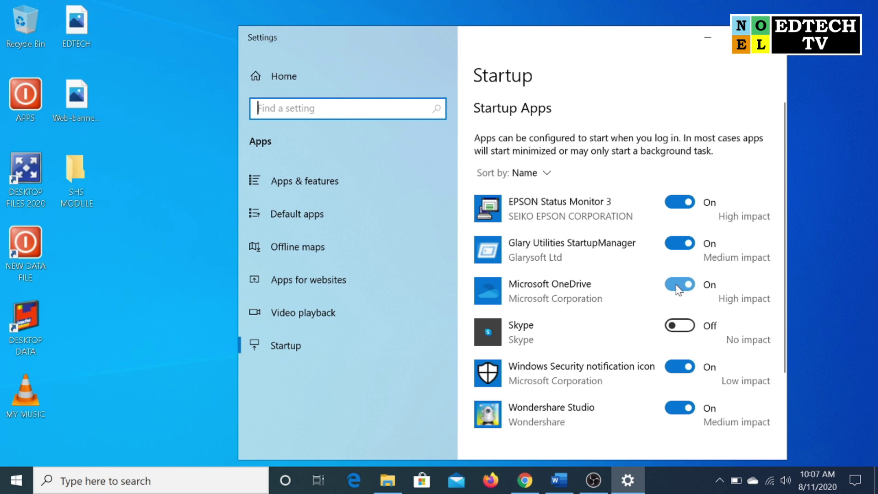
Step: Turn off startup for Windows Security notification icon, Wondershare Studio, Glary Utilities StartupManager and EPSON Status Monitor 3, and close Settings
{"action": "left_click", "coordinate": [677, 368]}
{"action": "left_click", "coordinate": [680, 407]}
{"action": "left_click", "coordinate": [679, 245]}
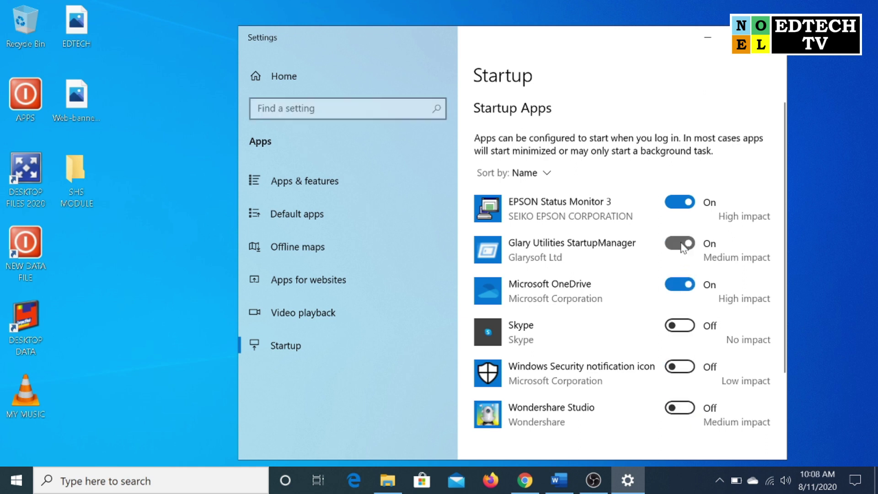
{"action": "left_click", "coordinate": [677, 202]}
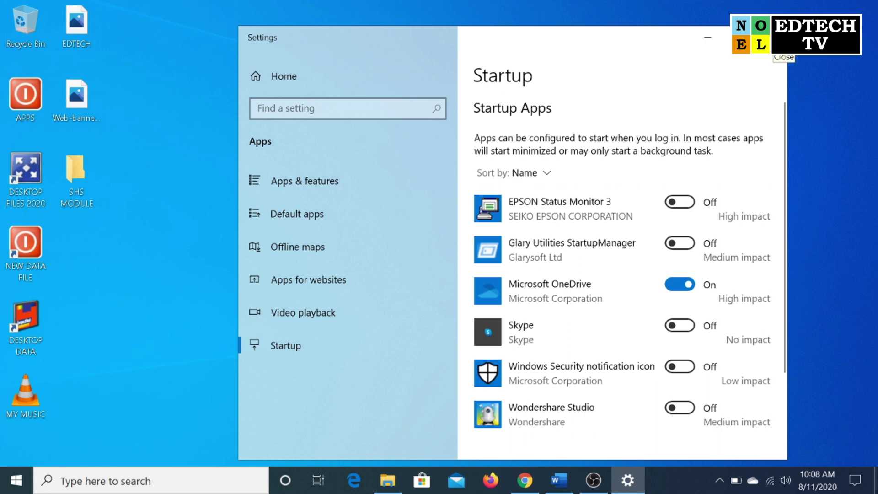
{"action": "left_click", "coordinate": [776, 37]}
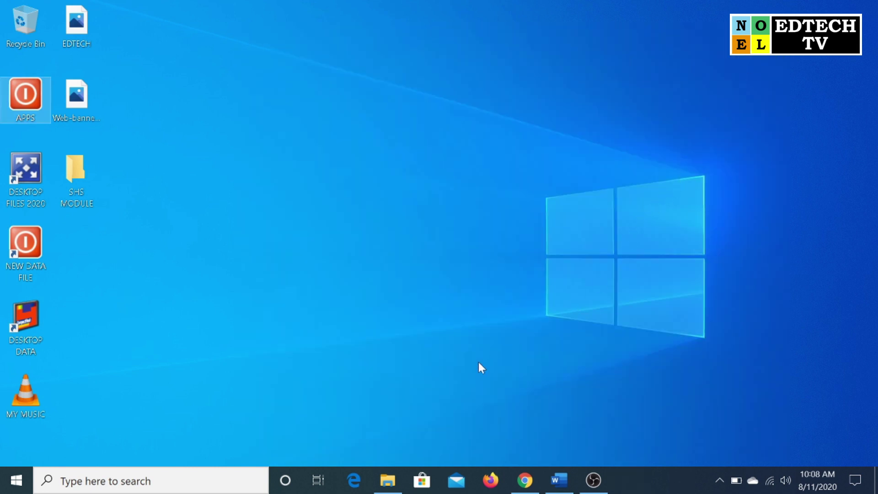
Step: Search Windows for the Defragment and Optimize Drives app and open it
{"action": "left_click", "coordinate": [191, 479]}
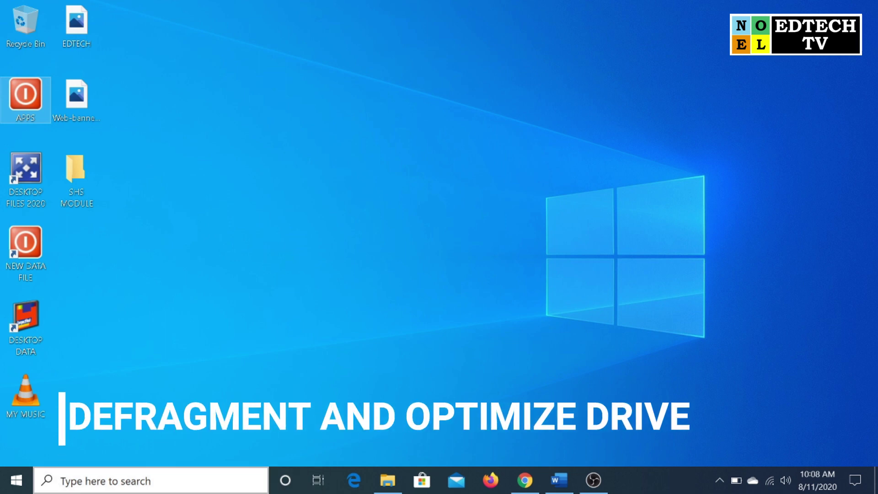
{"action": "type", "text": "D"}
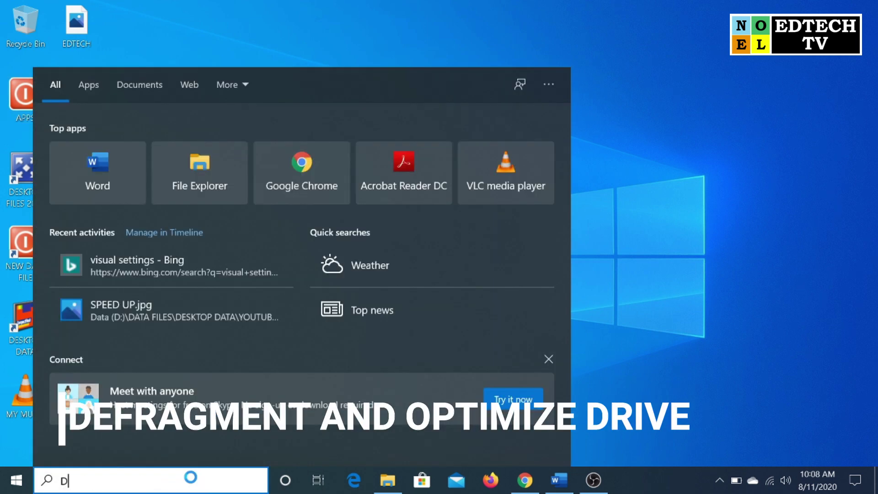
{"action": "type", "text": "EFR"}
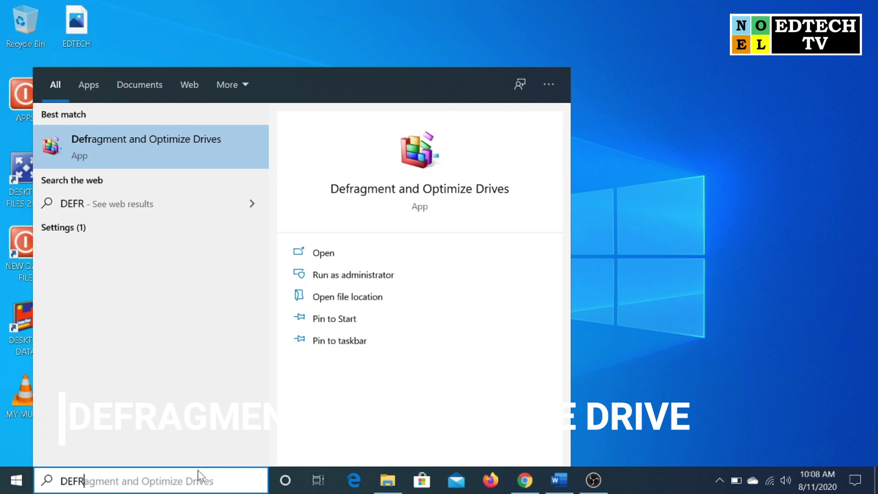
{"action": "left_click", "coordinate": [185, 140]}
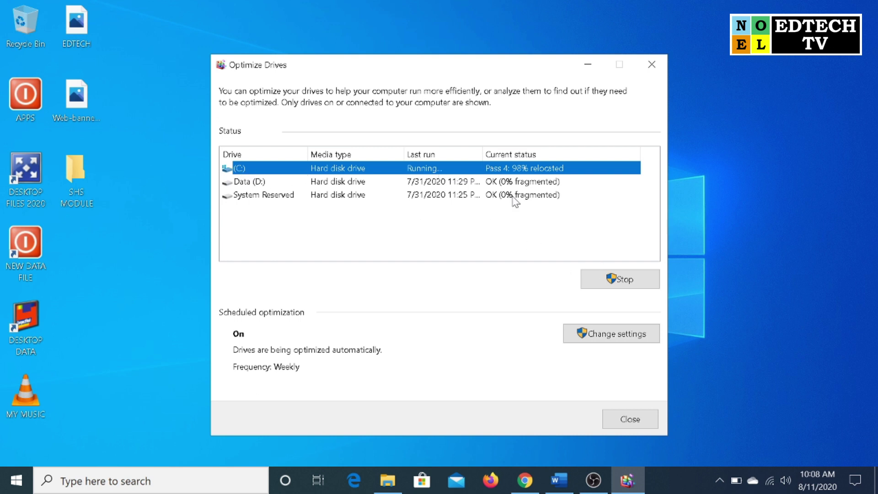
Step: Stop and restart the optimization of drive (C:), and close the Optimize Drives window
{"action": "left_click", "coordinate": [619, 278]}
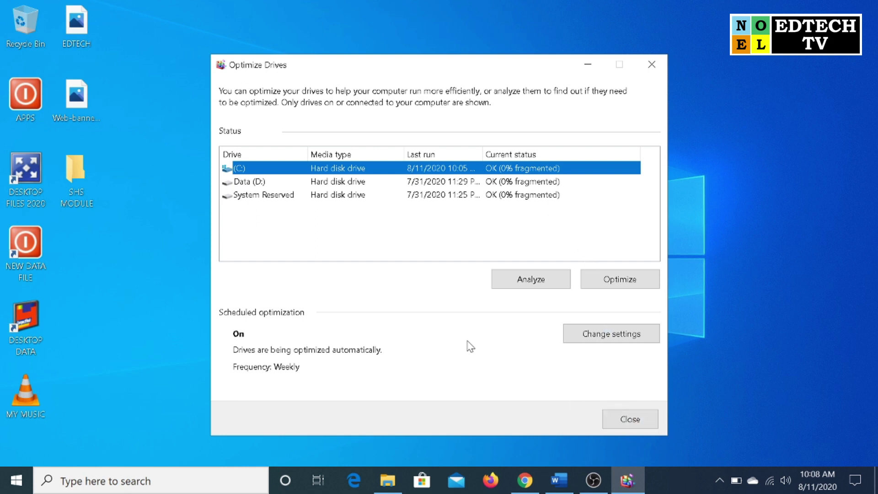
{"action": "left_click", "coordinate": [614, 279]}
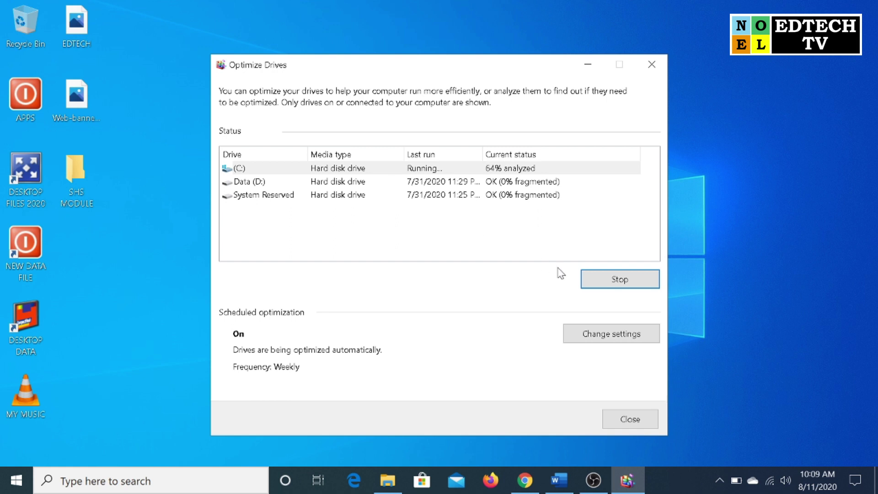
{"action": "left_click", "coordinate": [647, 406]}
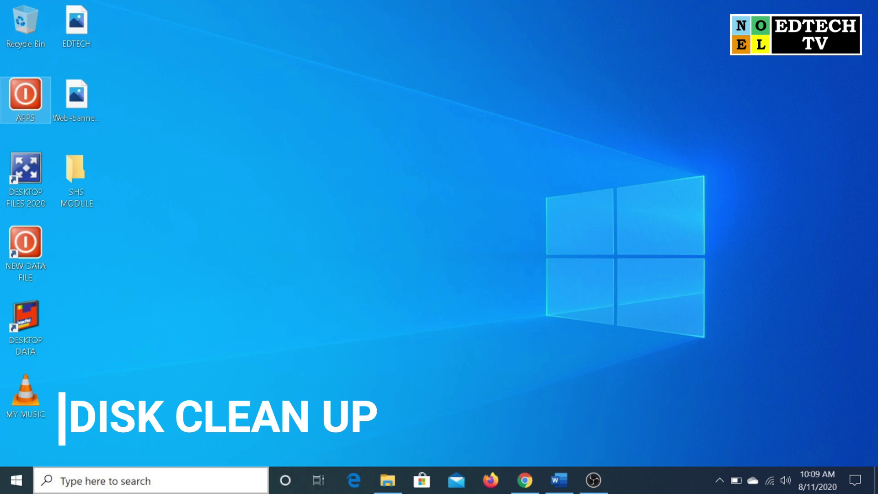
Step: Run Disk Cleanup on drive (C:) and permanently delete the preselected file categories
{"action": "left_click", "coordinate": [191, 486]}
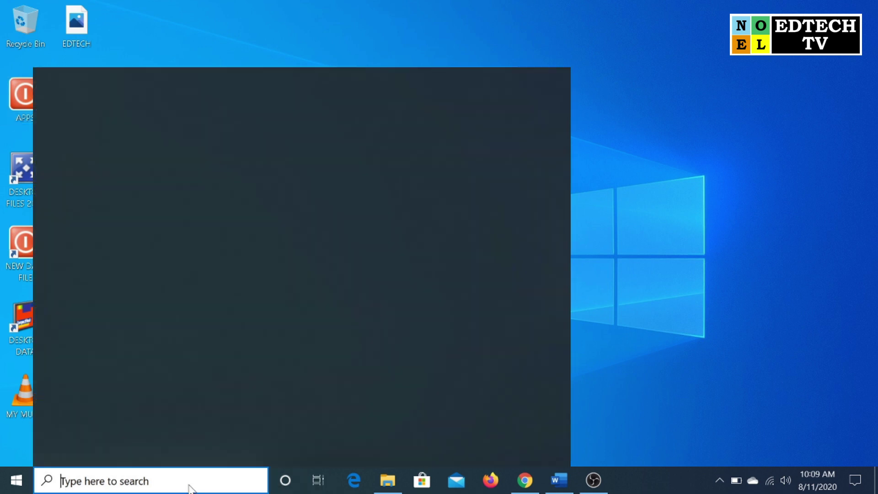
{"action": "type", "text": "DIS"}
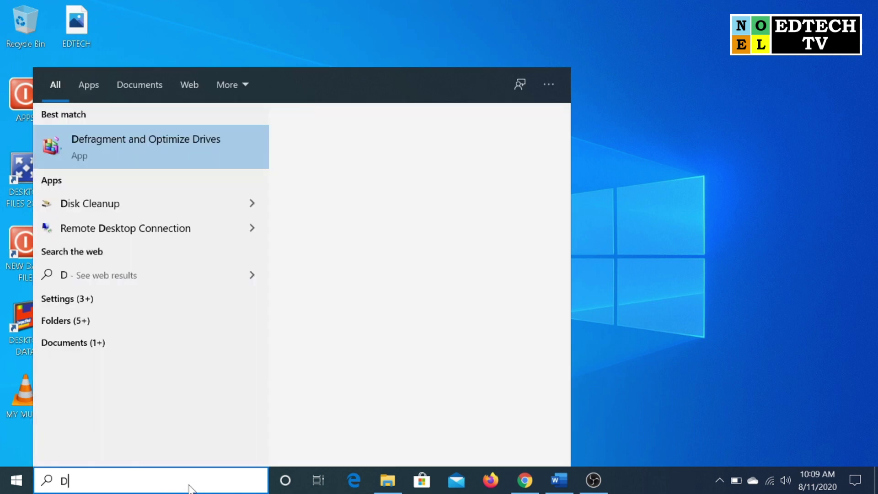
{"action": "left_click", "coordinate": [150, 133]}
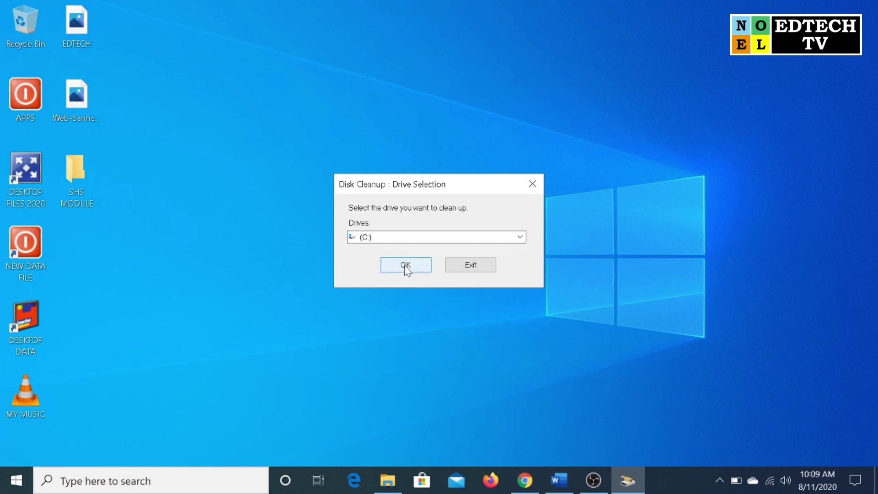
{"action": "left_click", "coordinate": [405, 265]}
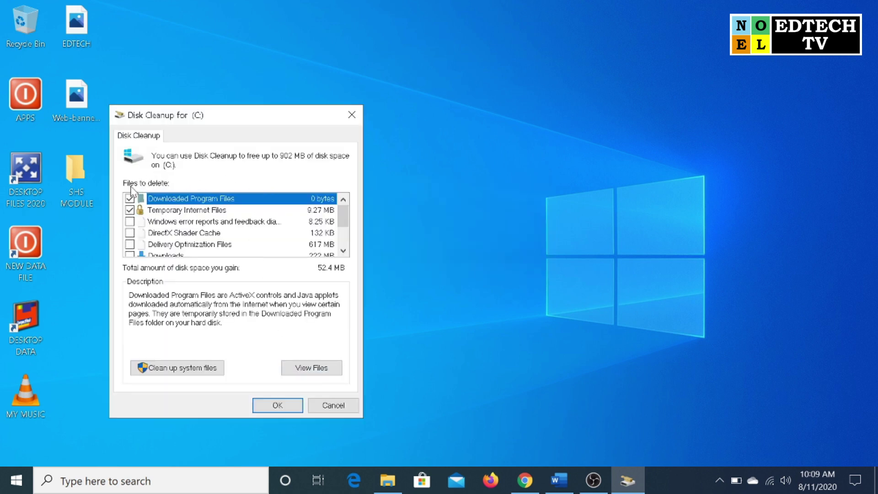
{"action": "left_click", "coordinate": [278, 405]}
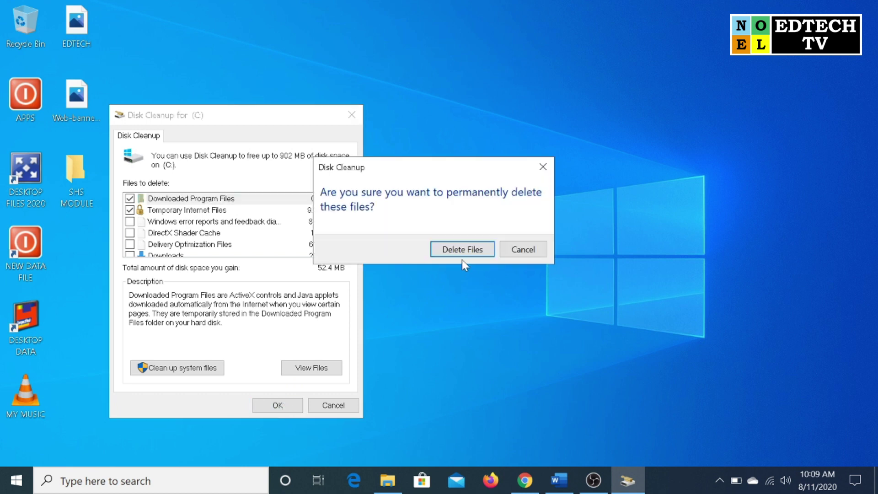
{"action": "left_click", "coordinate": [462, 251]}
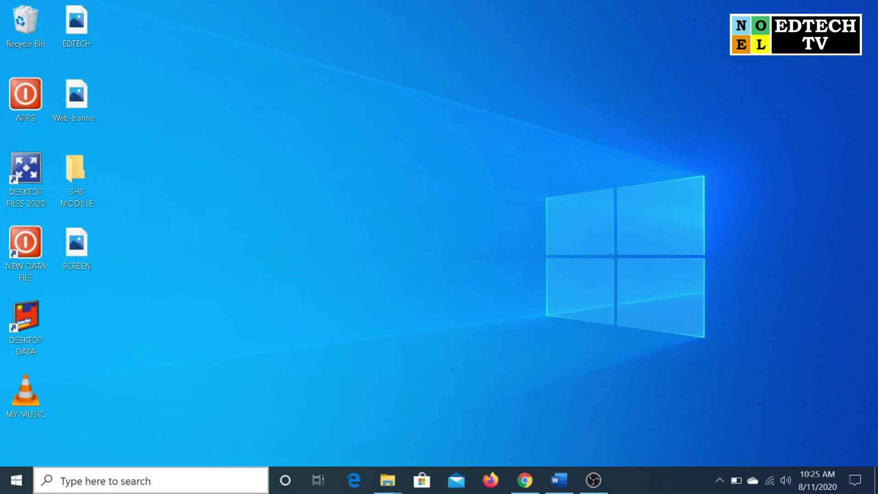
{"action": "left_click", "coordinate": [133, 481]}
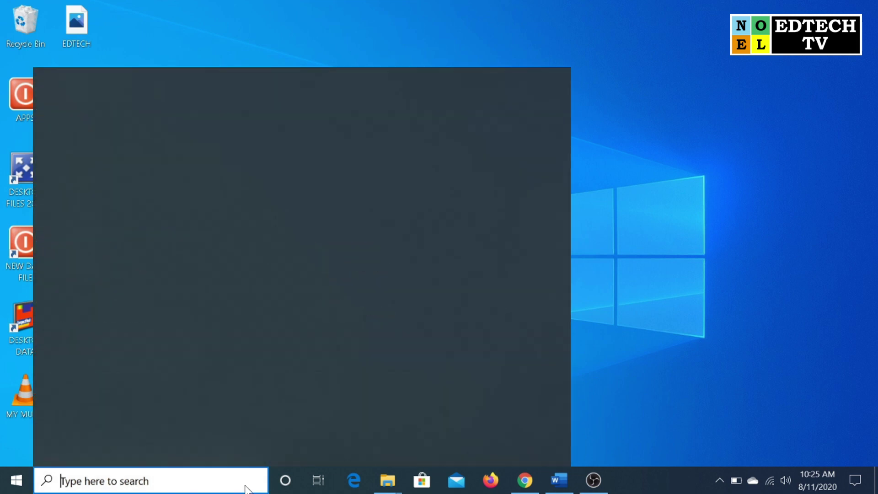
{"action": "left_click", "coordinate": [585, 371]}
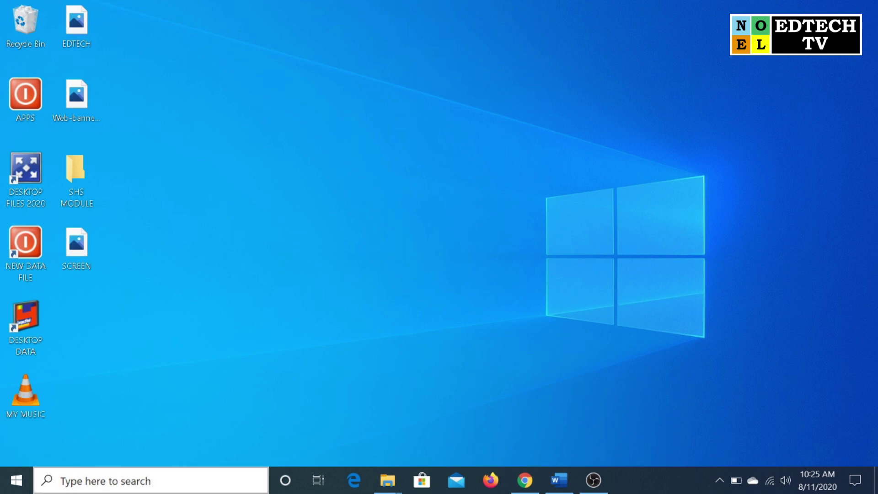
{"action": "left_click", "coordinate": [180, 480]}
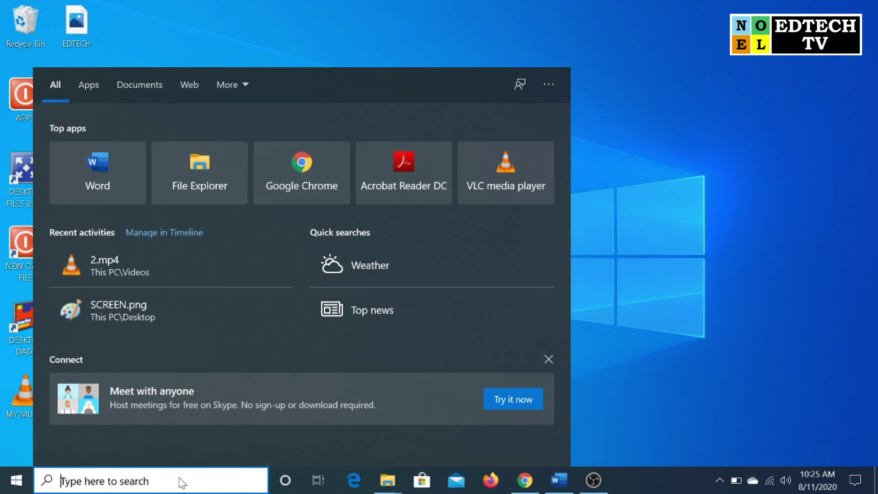
Step: Open Windows Settings, search for "SYSTEMS" and open the System information page
{"action": "left_click", "coordinate": [17, 479]}
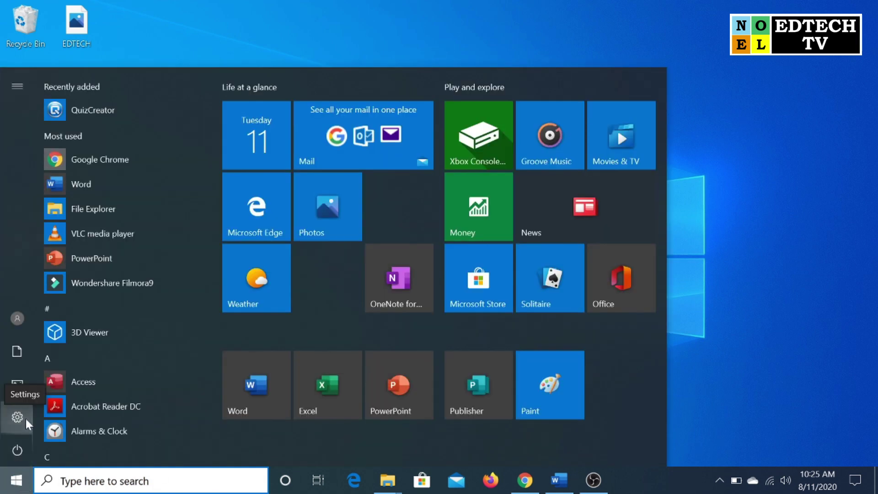
{"action": "left_click", "coordinate": [26, 416]}
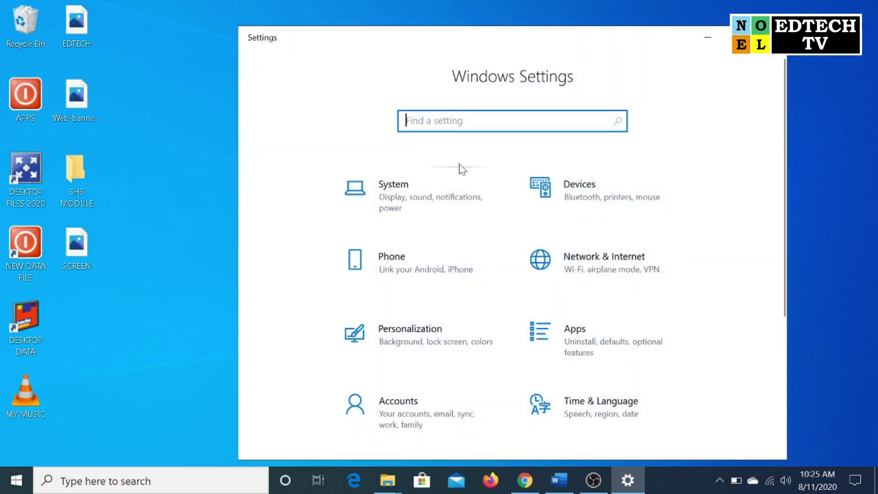
{"action": "type", "text": "SYSTE"}
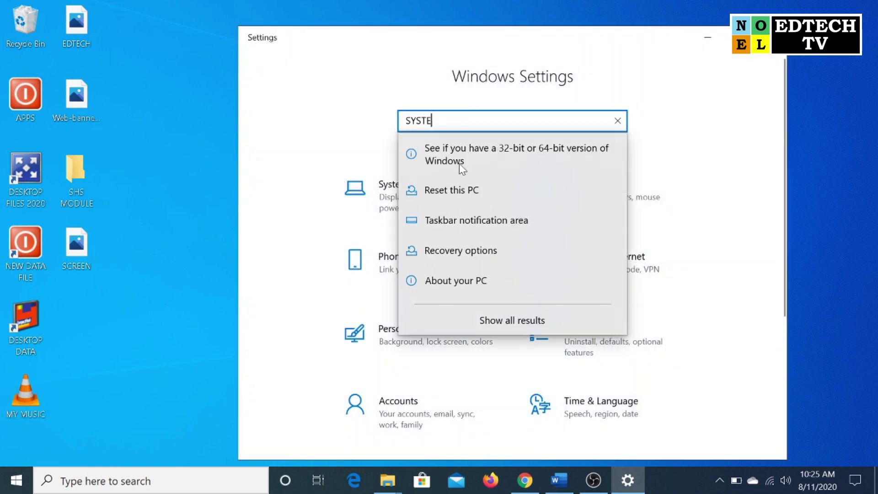
{"action": "type", "text": "MS"}
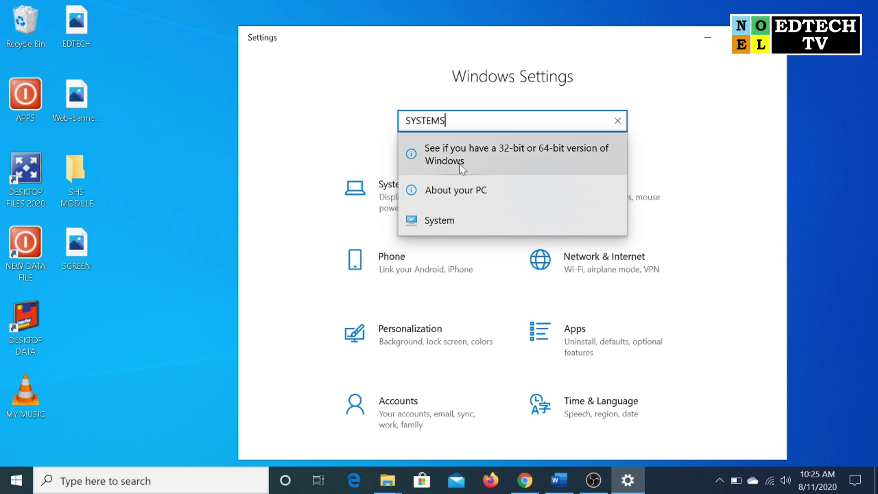
{"action": "left_click", "coordinate": [446, 218]}
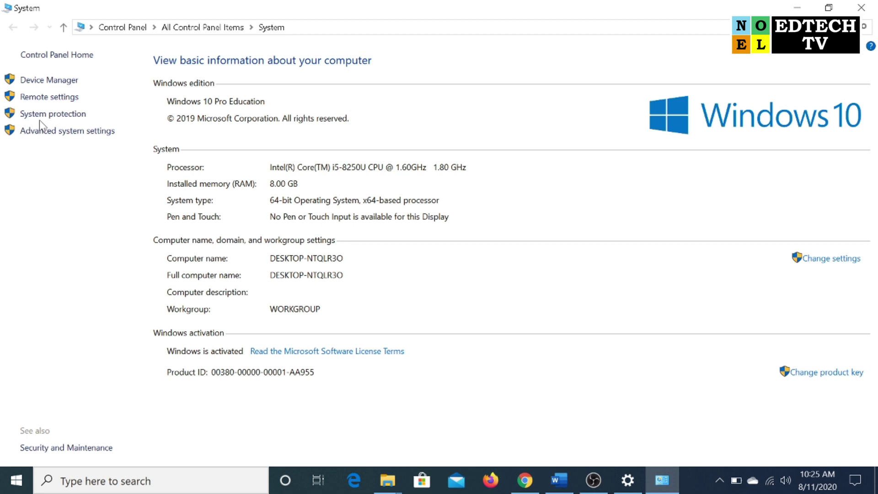
Step: Open the advanced system settings and bring up the Performance options for visual effects
{"action": "left_click", "coordinate": [57, 132]}
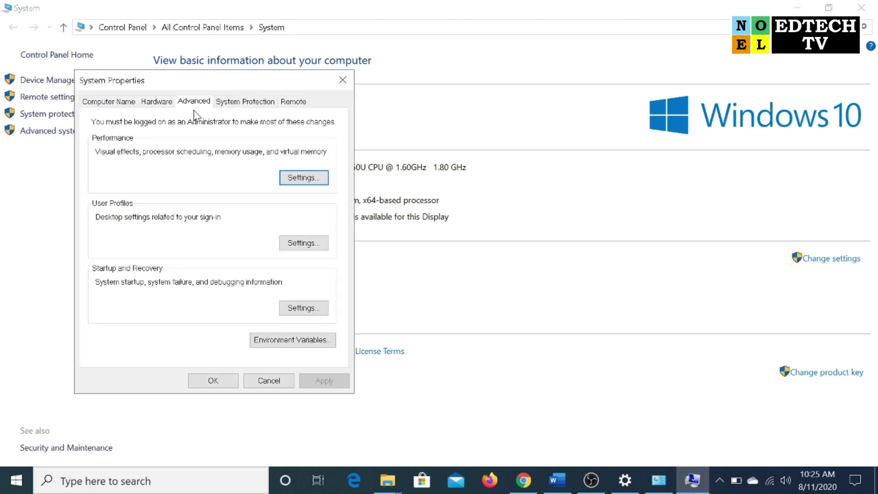
{"action": "left_click", "coordinate": [117, 102]}
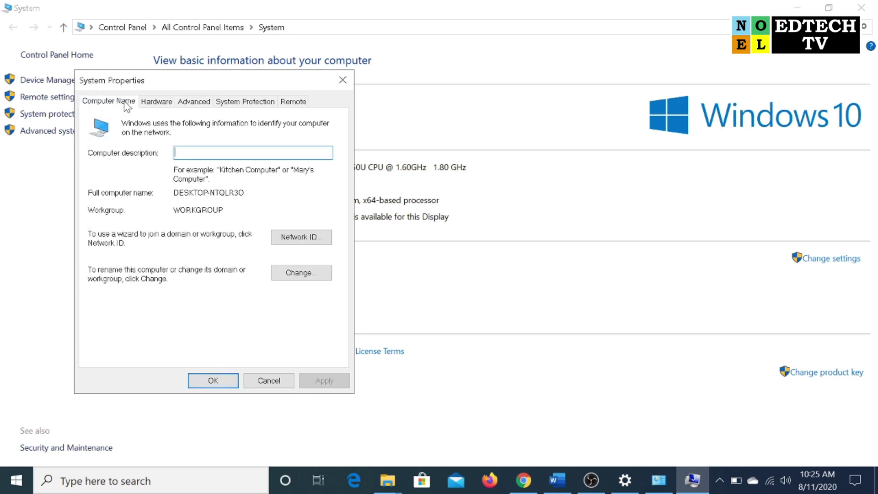
{"action": "left_click", "coordinate": [195, 102]}
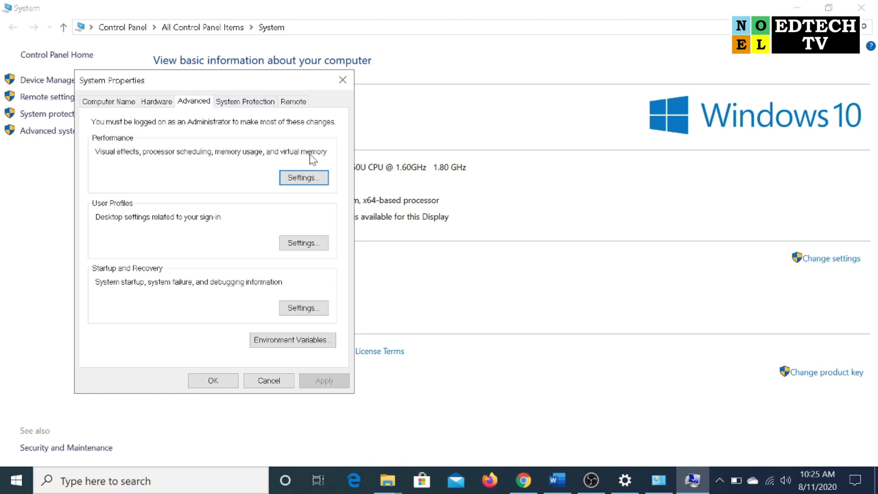
{"action": "left_click", "coordinate": [321, 178]}
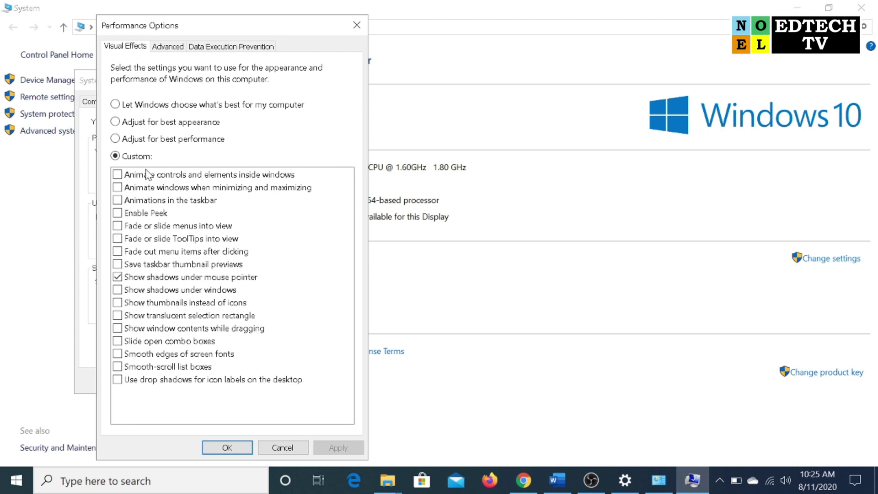
Step: Adjust visual effects for best performance, re-enable only "Show shadows under mouse pointer", and apply the settings
{"action": "left_click", "coordinate": [141, 142]}
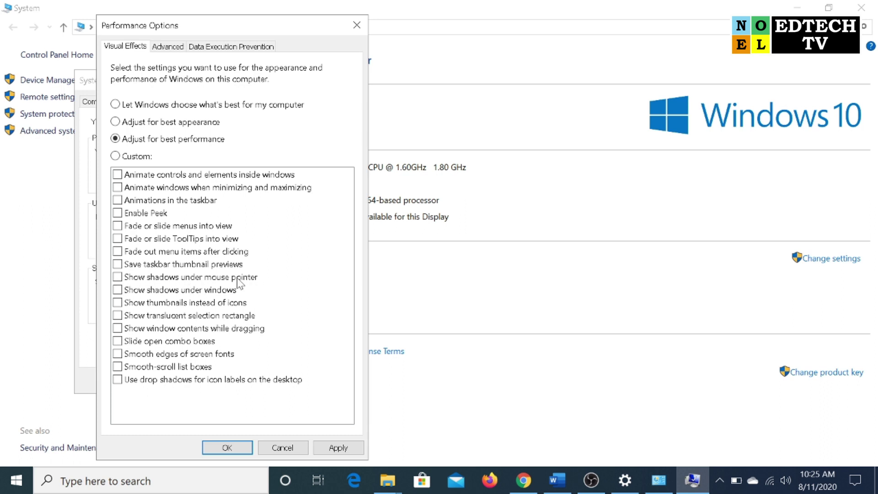
{"action": "left_click", "coordinate": [117, 277]}
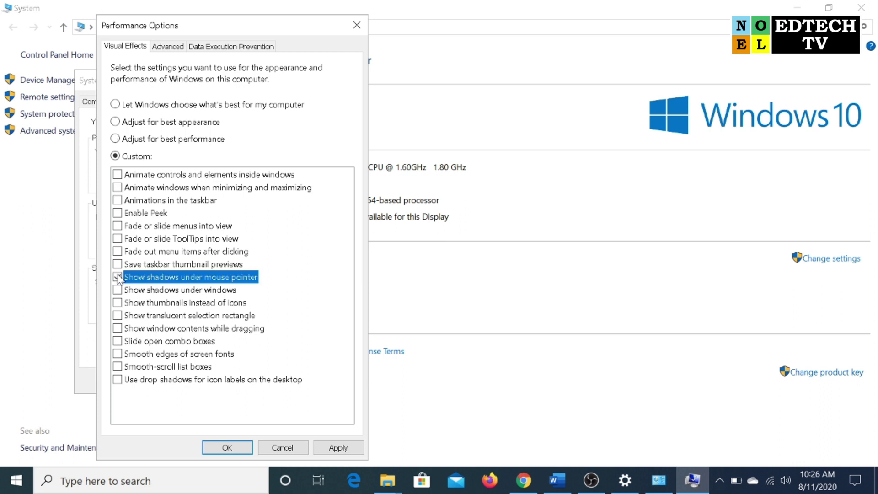
{"action": "left_click", "coordinate": [344, 447]}
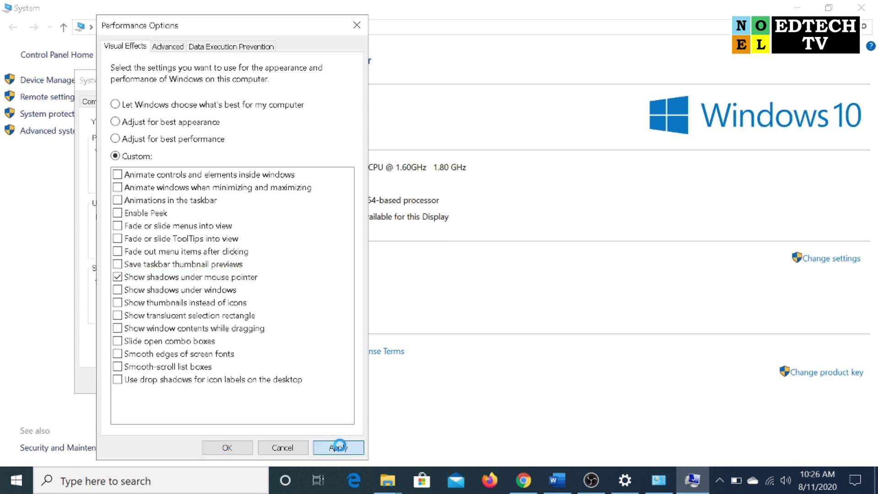
Step: Confirm the performance options and close System Properties, the System window and Windows Settings
{"action": "left_click", "coordinate": [230, 448]}
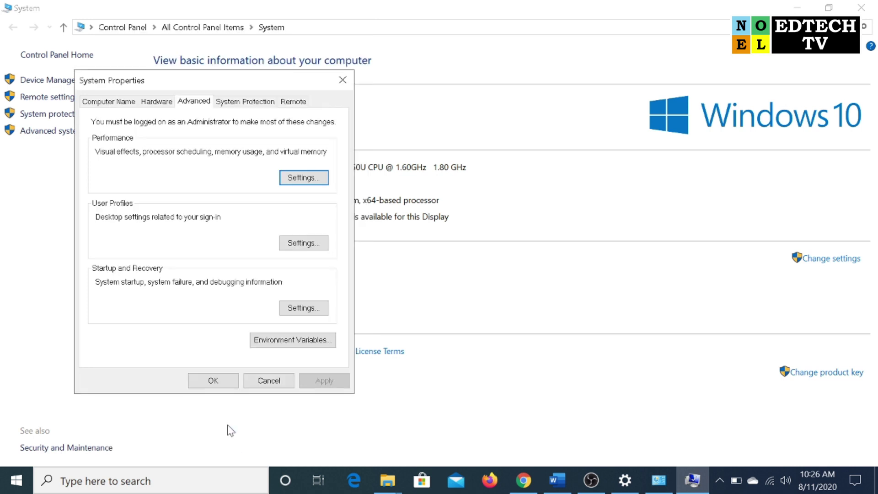
{"action": "left_click", "coordinate": [213, 382]}
{"action": "left_click", "coordinate": [867, 9]}
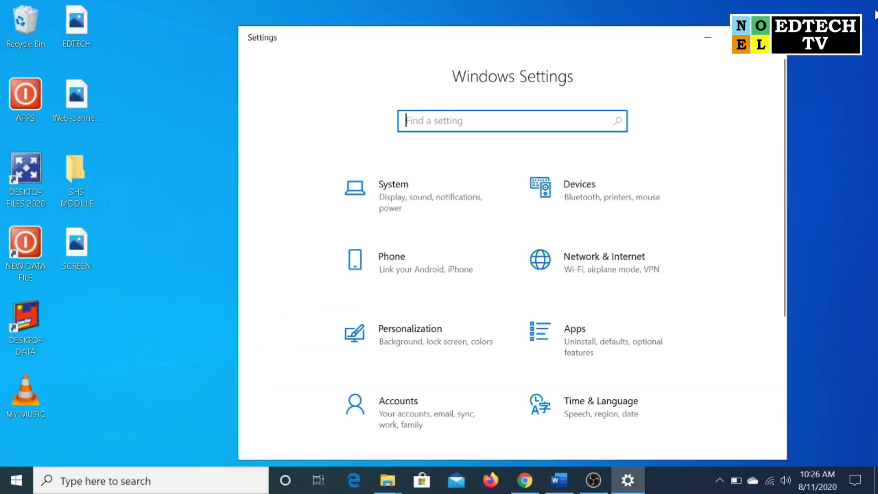
{"action": "left_click", "coordinate": [775, 36]}
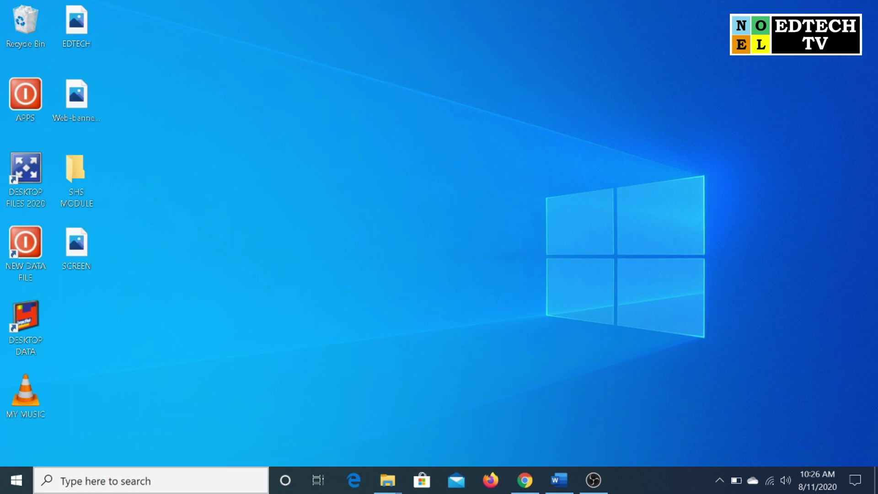
Step: Search for the Run app and use it to open the %TEMP% folder
{"action": "left_click", "coordinate": [151, 480]}
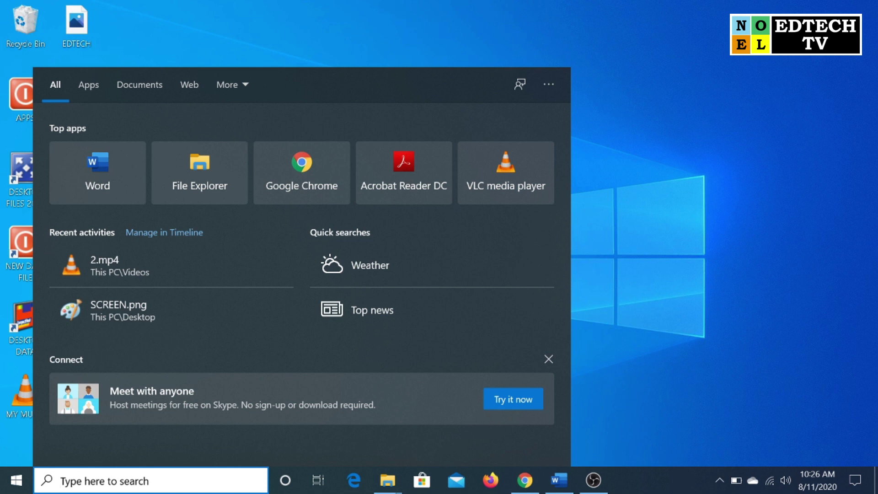
{"action": "type", "text": "RUND"}
{"action": "key", "text": "Return"}
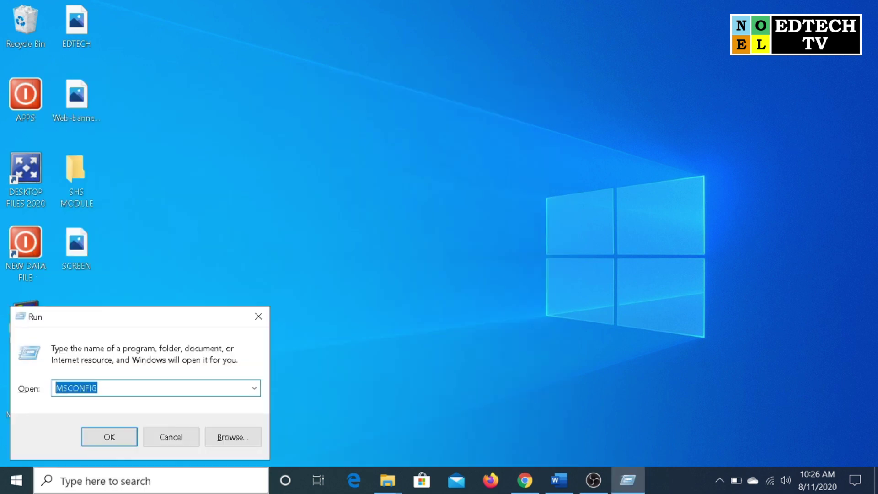
{"action": "key", "text": "BackSpace"}
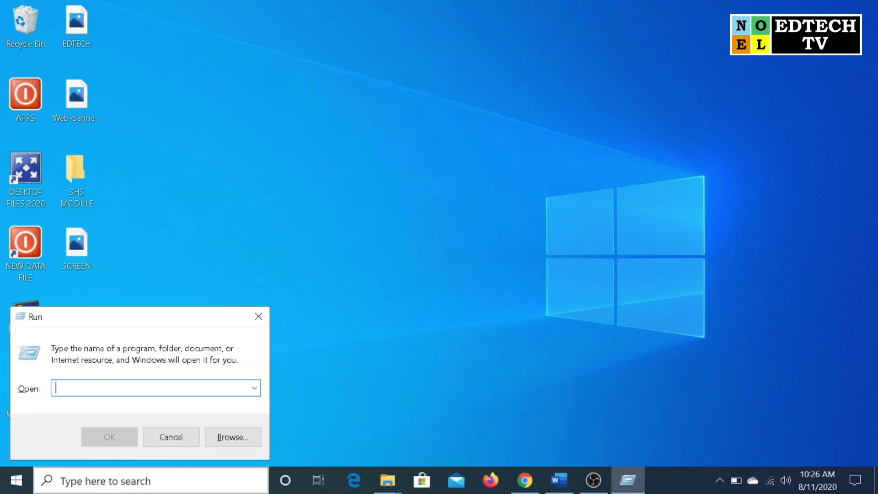
{"action": "type", "text": "%"}
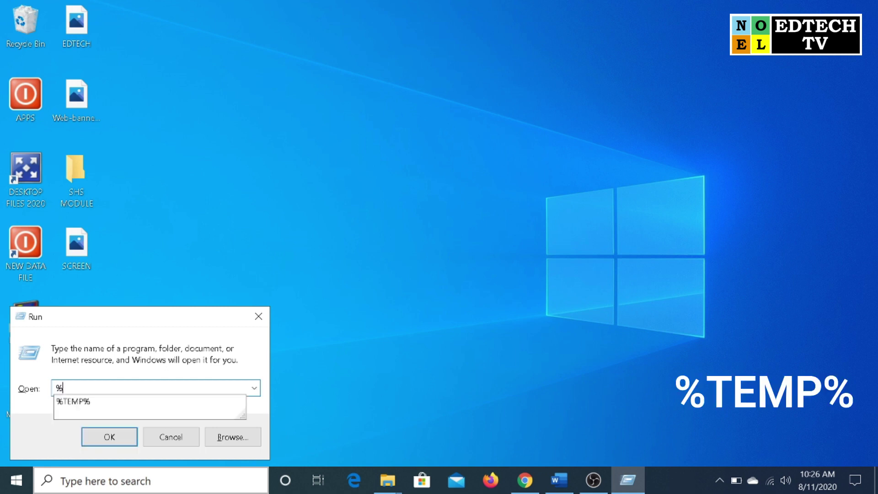
{"action": "type", "text": "TEMP%"}
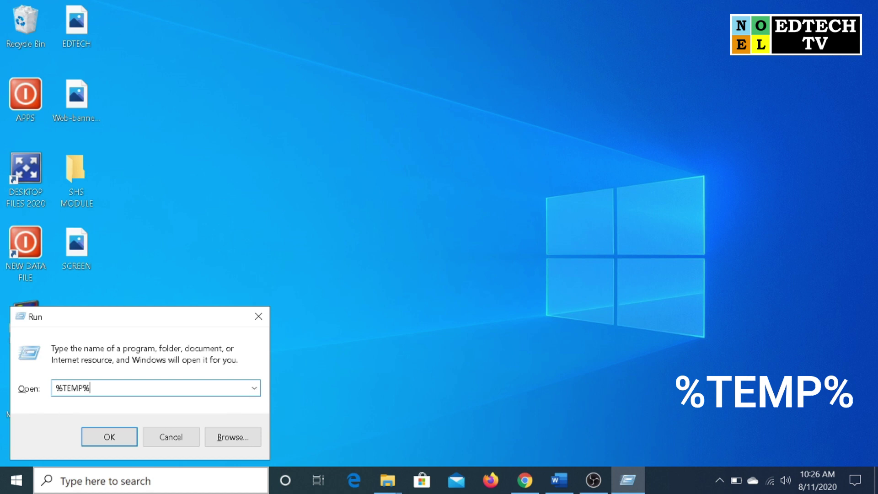
{"action": "left_click", "coordinate": [124, 441]}
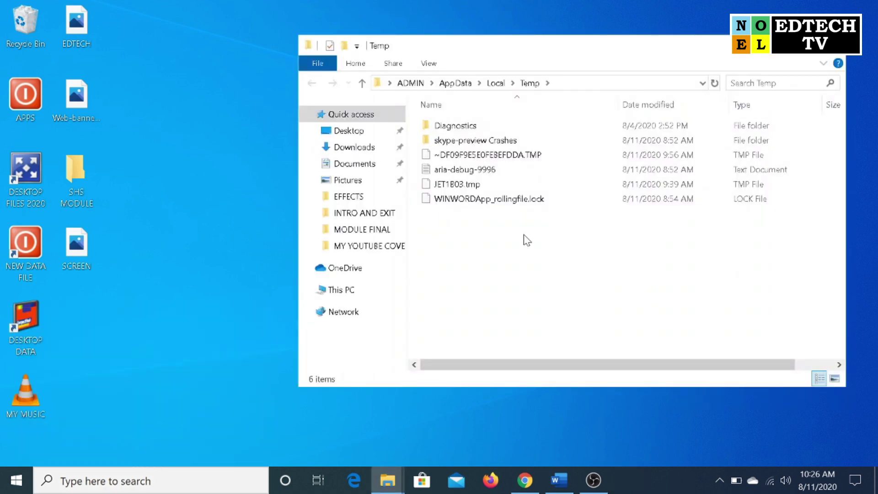
Step: Try to delete all items in the user's Temp folder, skipping files and folders in use, and return to the desktop
{"action": "left_click_drag", "start_coordinate": [523, 234], "coordinate": [530, 278]}
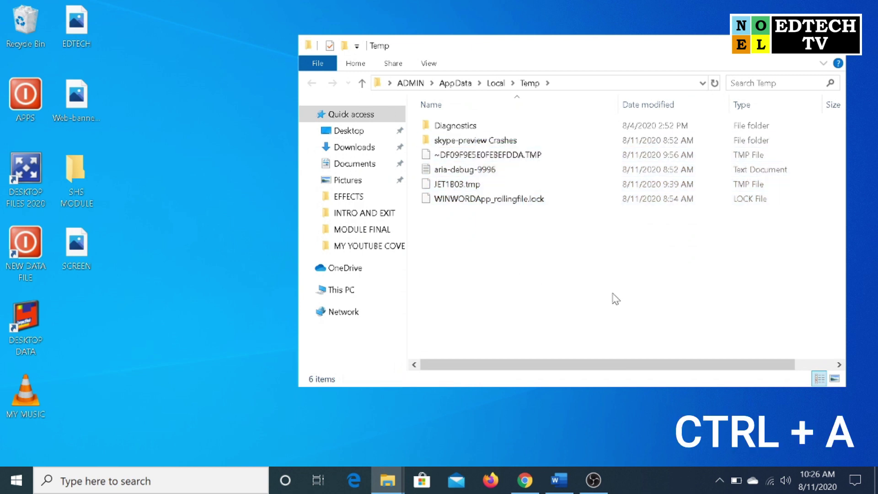
{"action": "key", "text": "ctrl+a"}
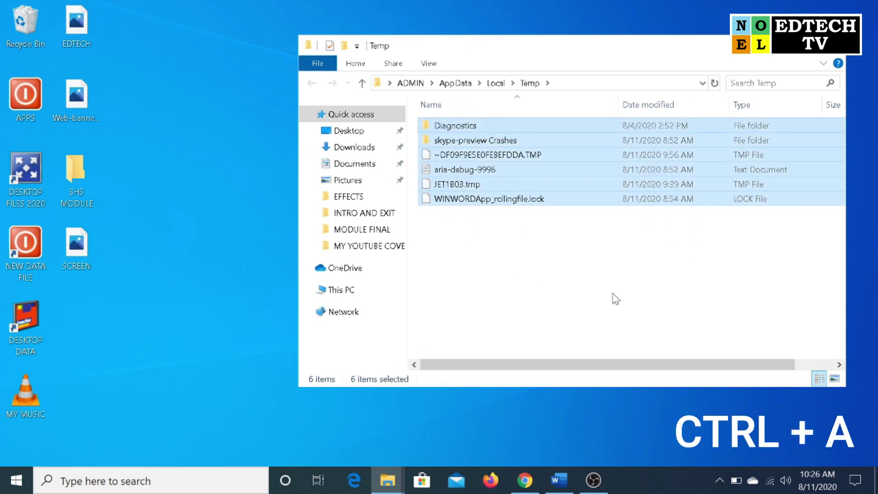
{"action": "right_click", "coordinate": [566, 185]}
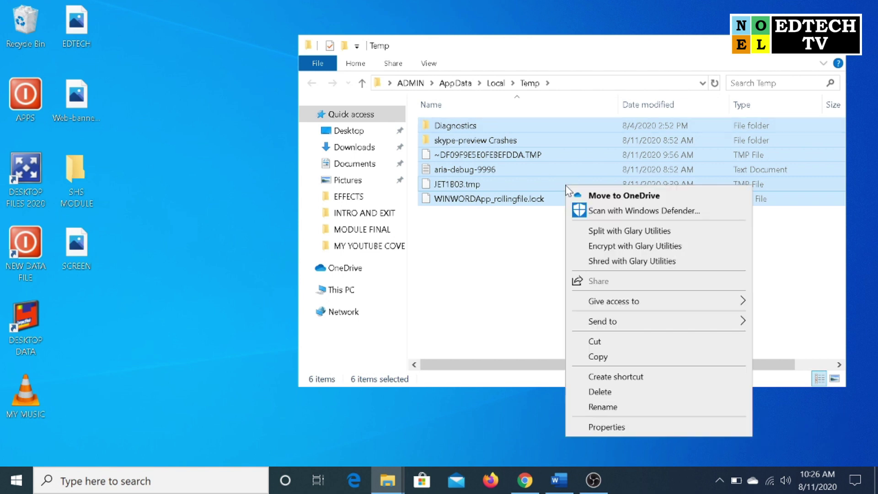
{"action": "left_click", "coordinate": [630, 391]}
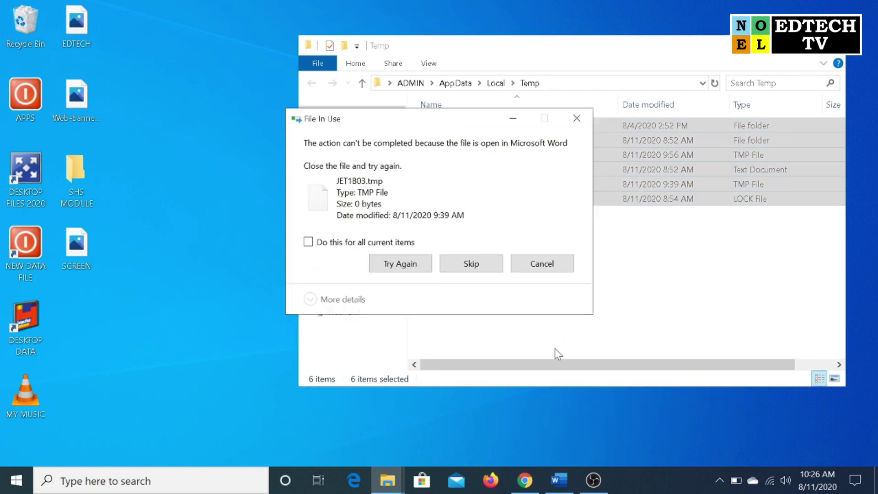
{"action": "left_click", "coordinate": [369, 247]}
{"action": "left_click", "coordinate": [424, 268]}
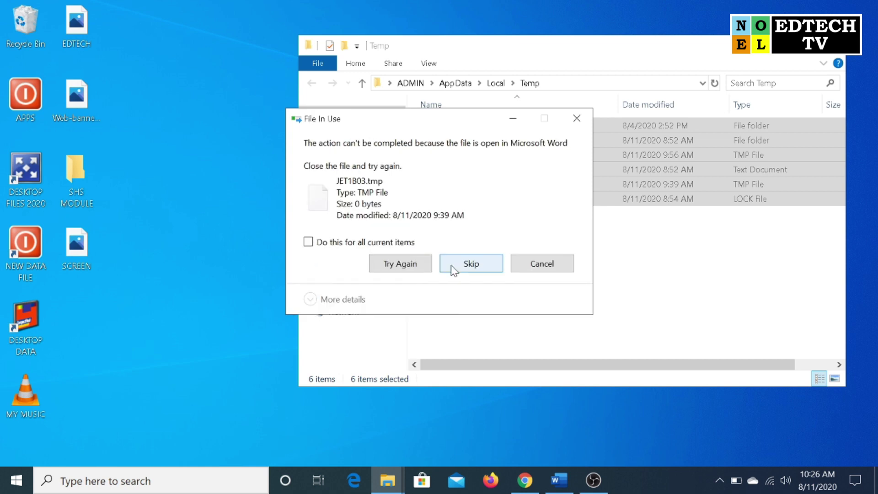
{"action": "left_click", "coordinate": [401, 242]}
{"action": "left_click", "coordinate": [496, 262]}
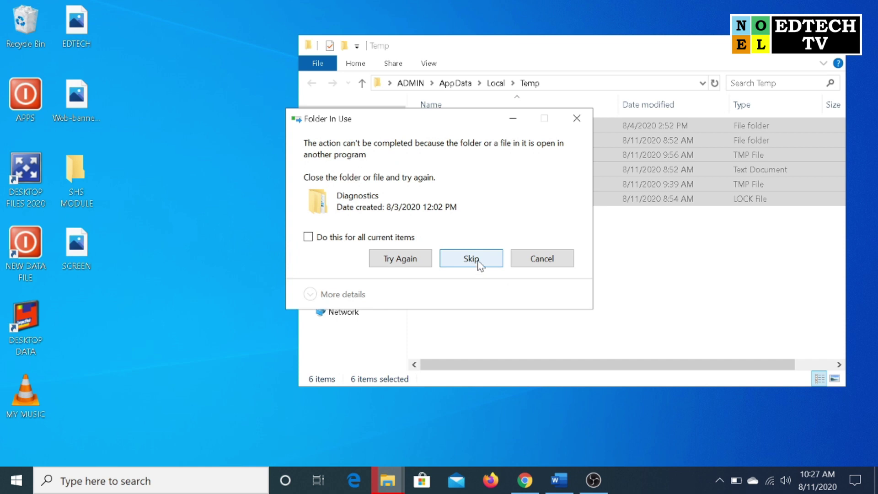
{"action": "left_click", "coordinate": [408, 241]}
{"action": "left_click", "coordinate": [512, 264]}
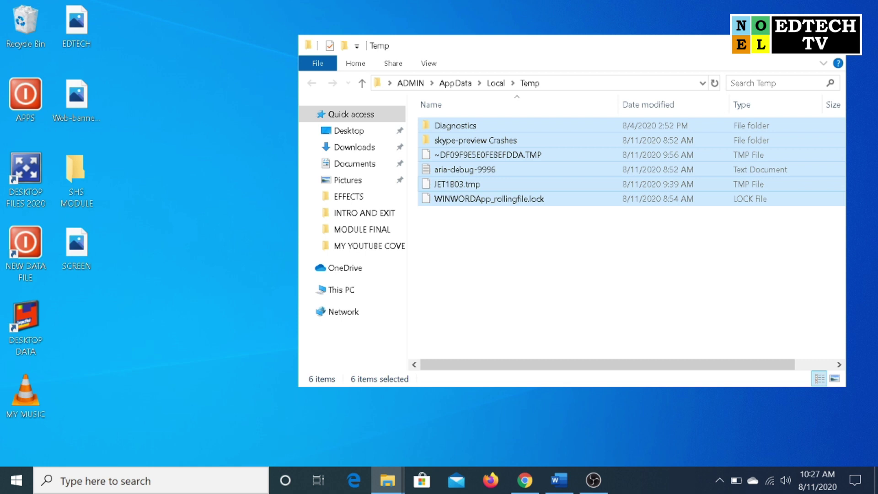
{"action": "key", "text": "super+d"}
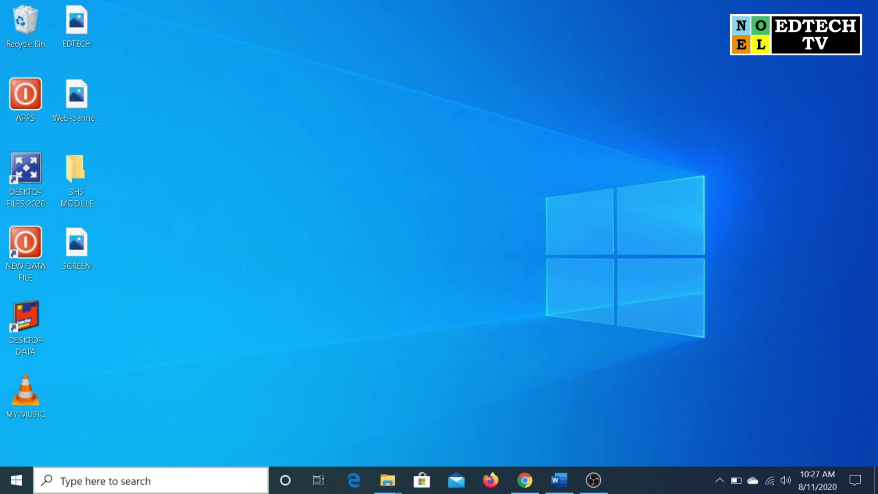
Step: Launch the Run app again and open the Windows Temp folder with the command TEMP
{"action": "key", "text": "super+s"}
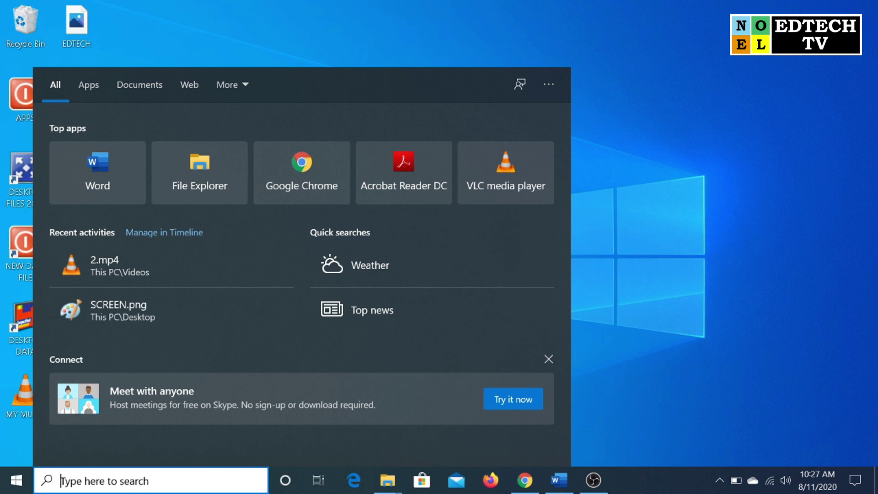
{"action": "type", "text": "RUND"}
{"action": "key", "text": "BackSpace"}
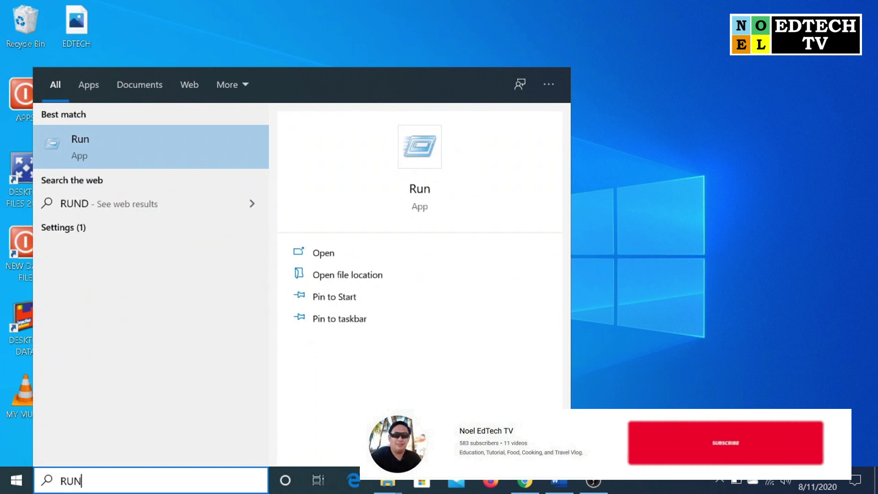
{"action": "key", "text": "Return"}
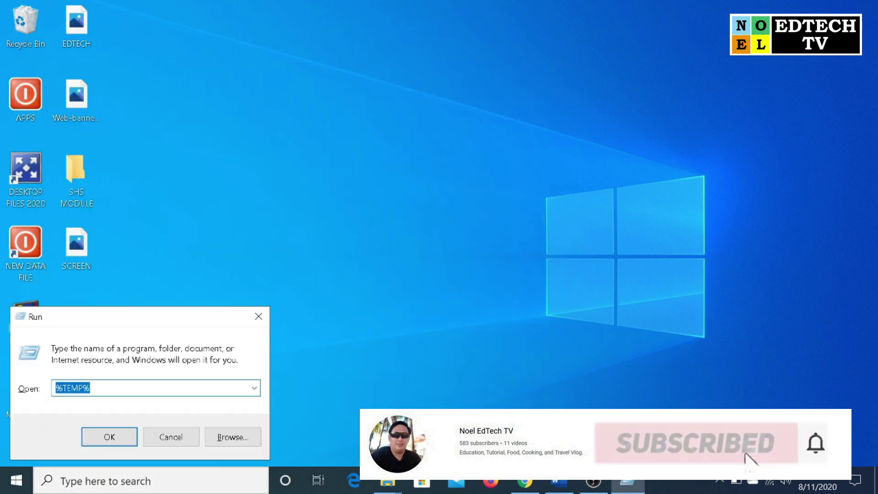
{"action": "type", "text": "TEMP"}
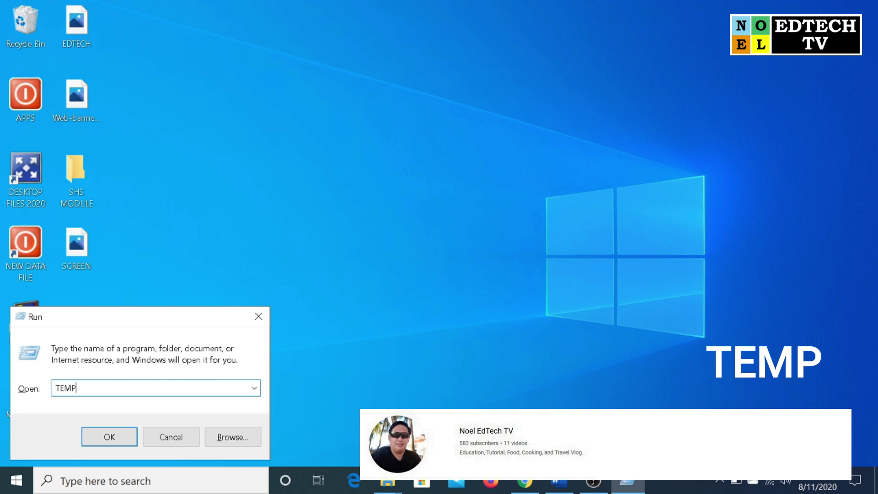
{"action": "key", "text": "Return"}
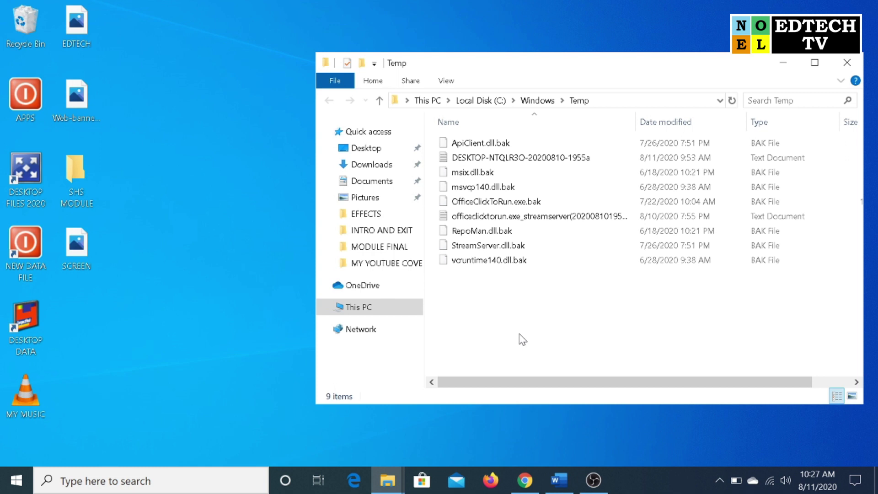
Step: Delete all files in the Windows Temp folder, skipping all current items that are in use, and close the folder
{"action": "key", "text": "ctrl+a"}
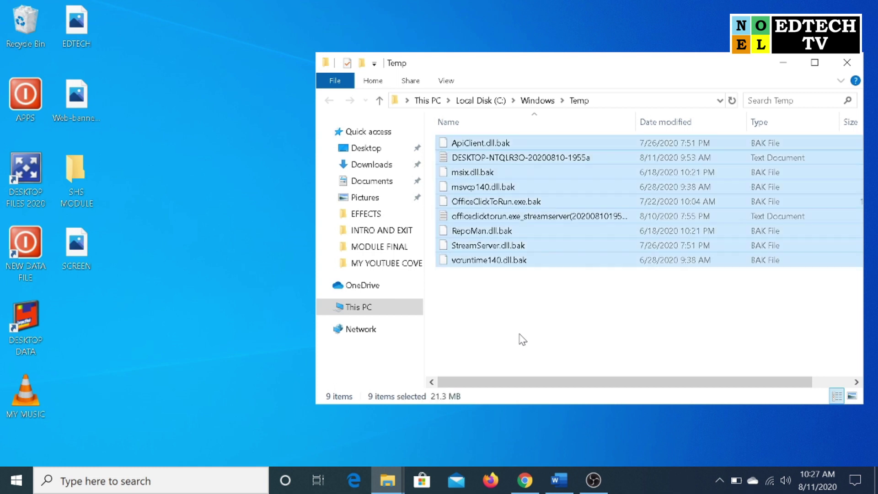
{"action": "right_click", "coordinate": [528, 232]}
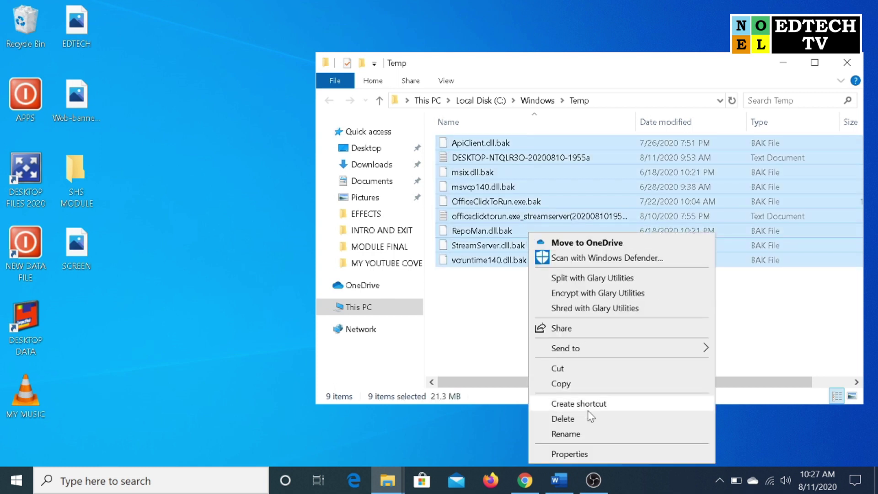
{"action": "left_click", "coordinate": [588, 417]}
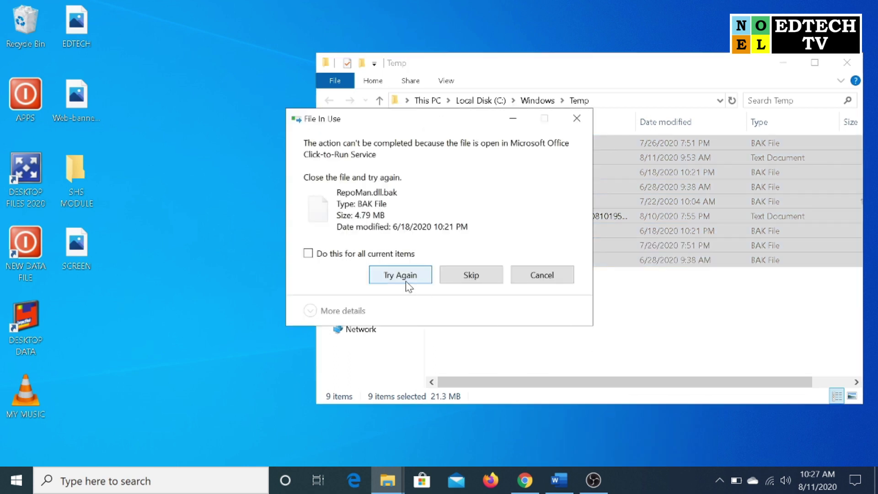
{"action": "left_click", "coordinate": [427, 279]}
{"action": "left_click", "coordinate": [355, 255]}
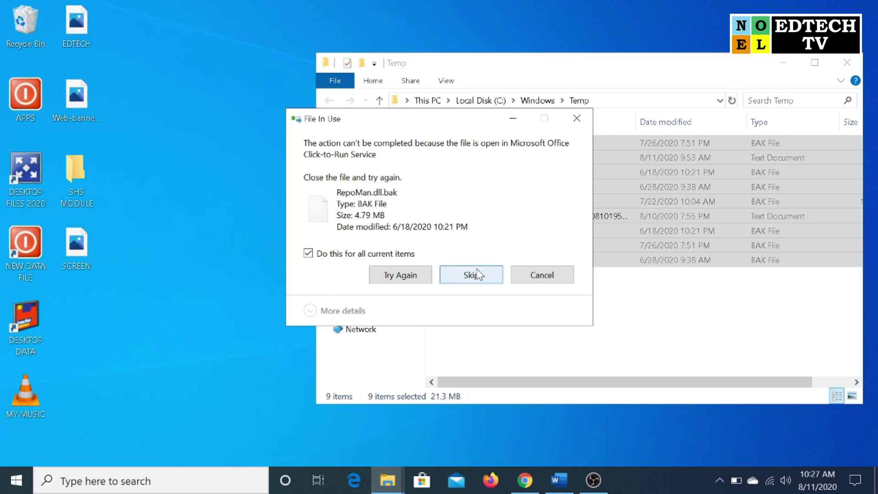
{"action": "left_click", "coordinate": [480, 275]}
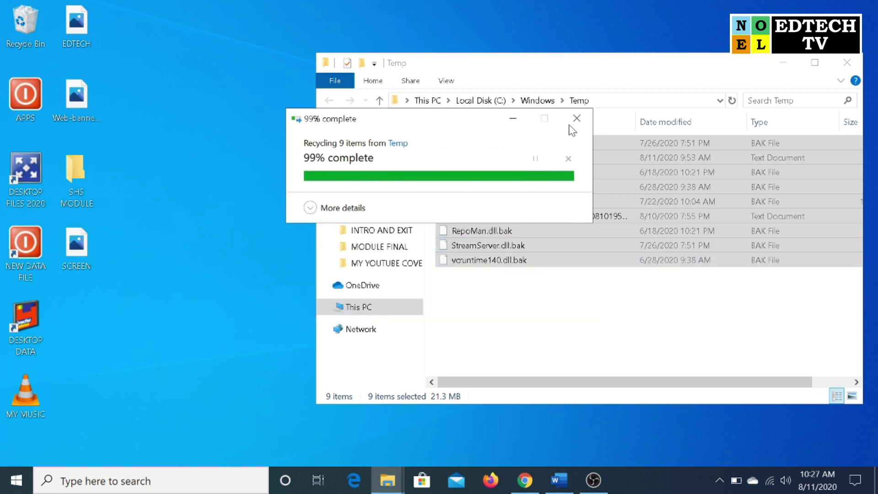
{"action": "left_click", "coordinate": [847, 63]}
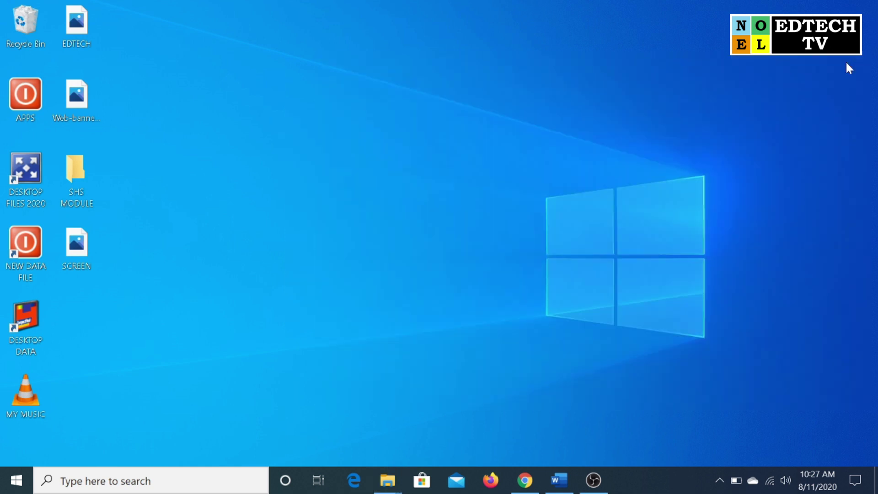
Step: Open the Windows Prefetch folder by entering PREFETCH in the Run dialog
{"action": "left_click", "coordinate": [218, 470]}
{"action": "key", "text": "super+r"}
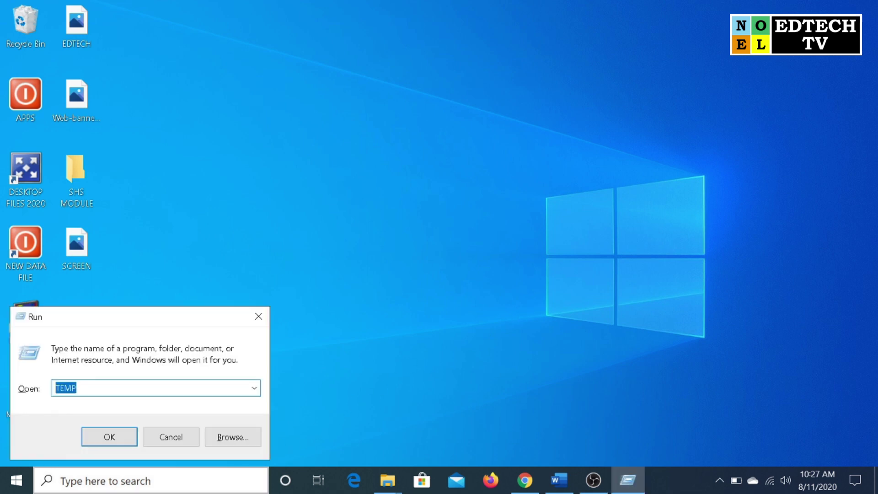
{"action": "key", "text": "BackSpace"}
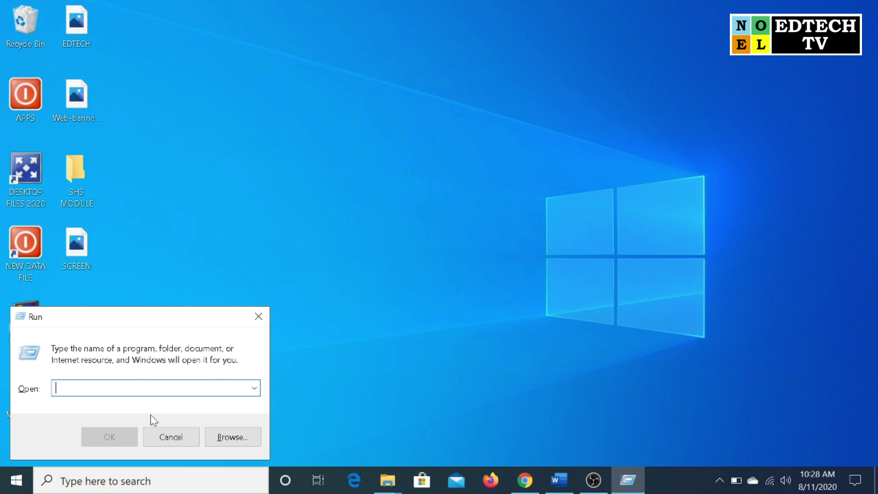
{"action": "type", "text": "PREFETCH"}
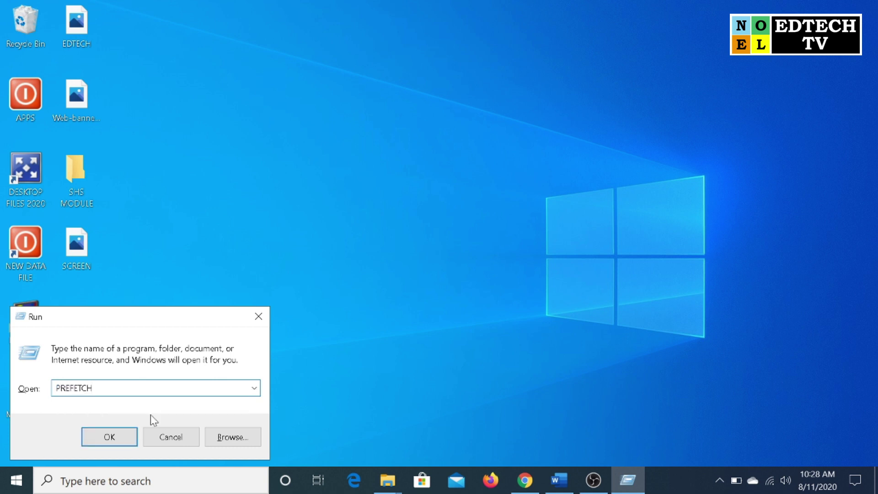
{"action": "key", "text": "Return"}
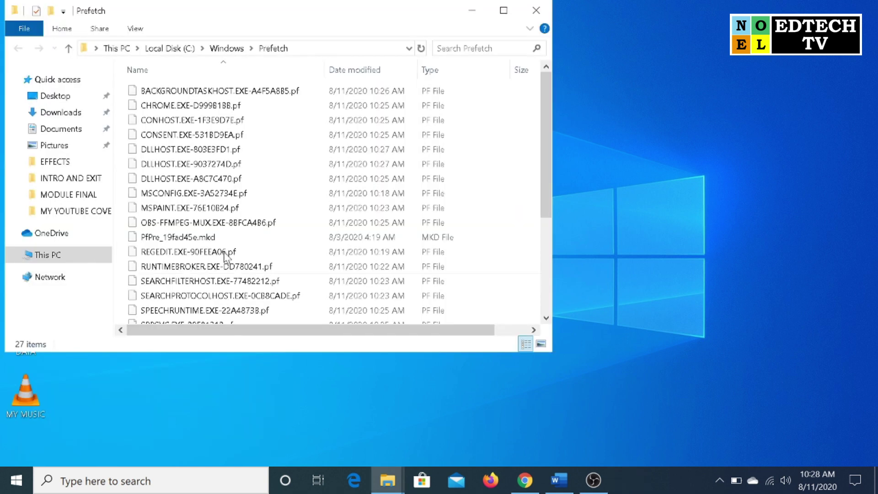
Step: Permanently delete all files in the Prefetch folder, skipping the file that is in use, and close the folder
{"action": "key", "text": "ctrl+a"}
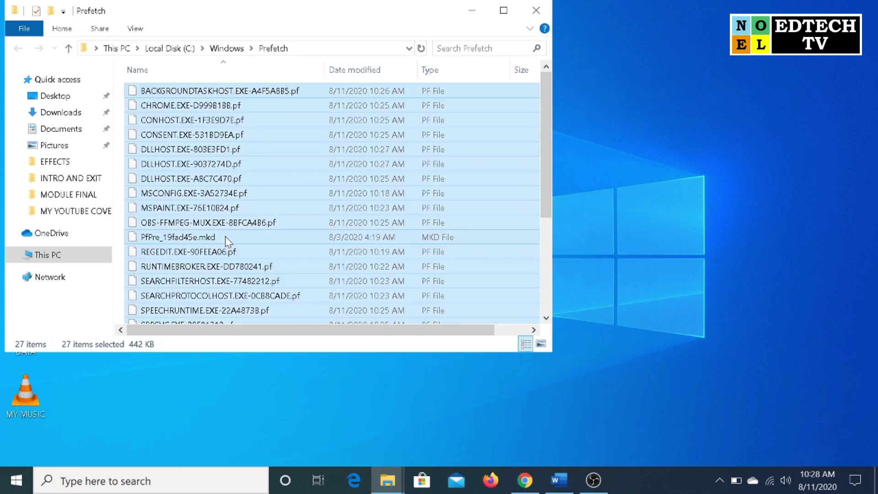
{"action": "right_click", "coordinate": [226, 238]}
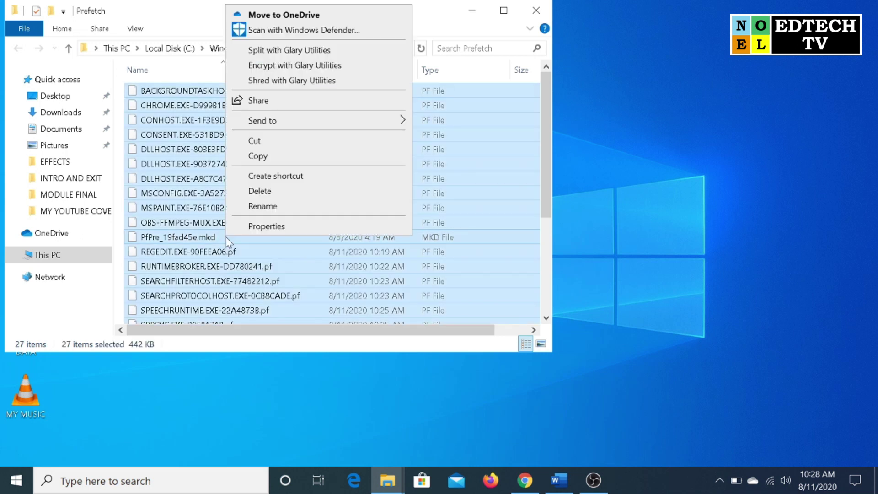
{"action": "left_click", "coordinate": [273, 197]}
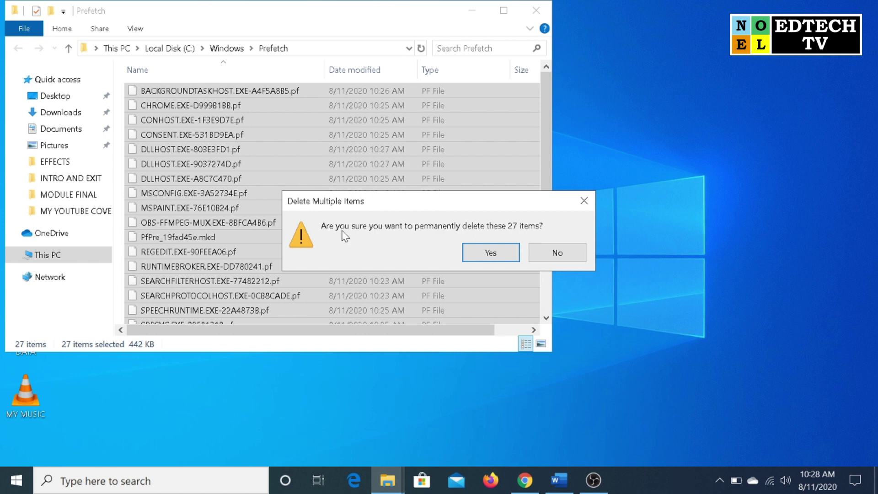
{"action": "left_click", "coordinate": [488, 250]}
{"action": "left_click", "coordinate": [400, 242]}
{"action": "left_click", "coordinate": [402, 263]}
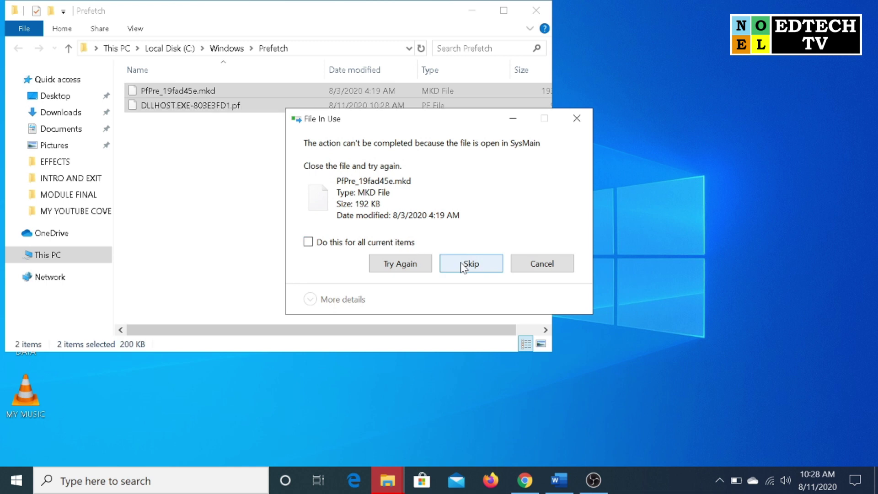
{"action": "left_click", "coordinate": [462, 264]}
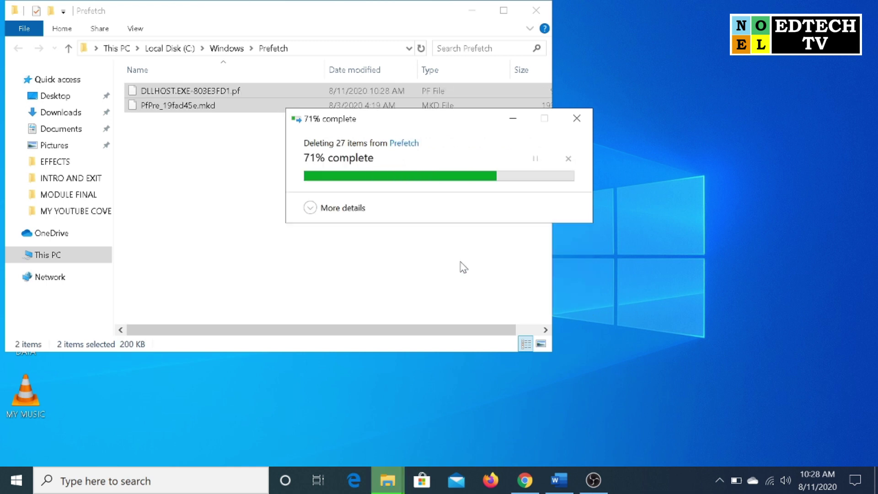
{"action": "left_click", "coordinate": [536, 10]}
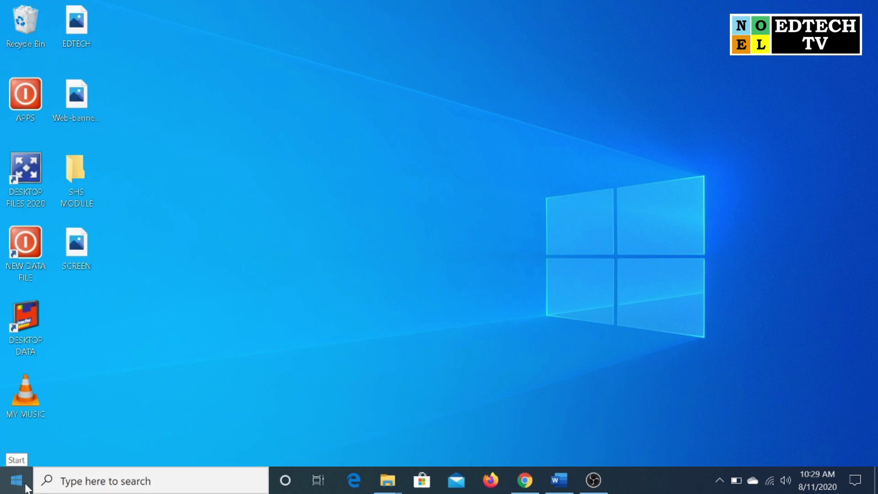
Step: Launch the Run app and open System Configuration with the command MSCONFIG
{"action": "left_click", "coordinate": [105, 480]}
{"action": "type", "text": "RU"}
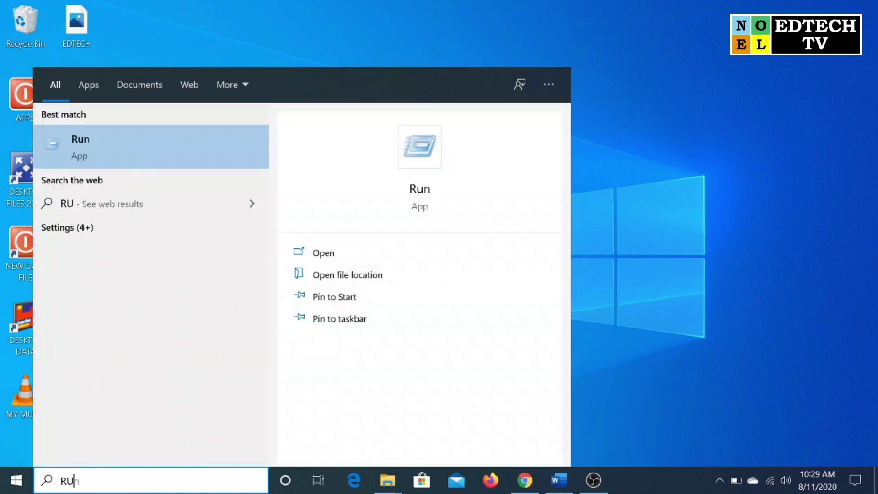
{"action": "type", "text": "N"}
{"action": "key", "text": "Return"}
{"action": "type", "text": "MS"}
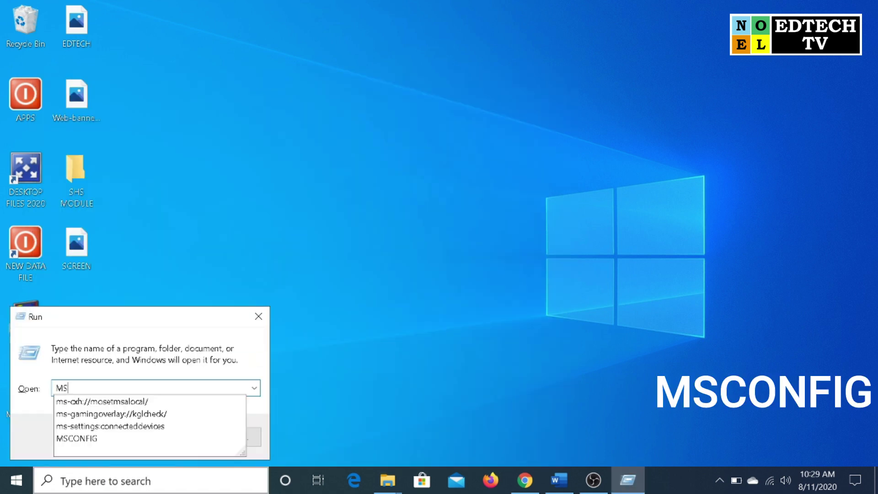
{"action": "type", "text": "CONFIG"}
{"action": "key", "text": "Return"}
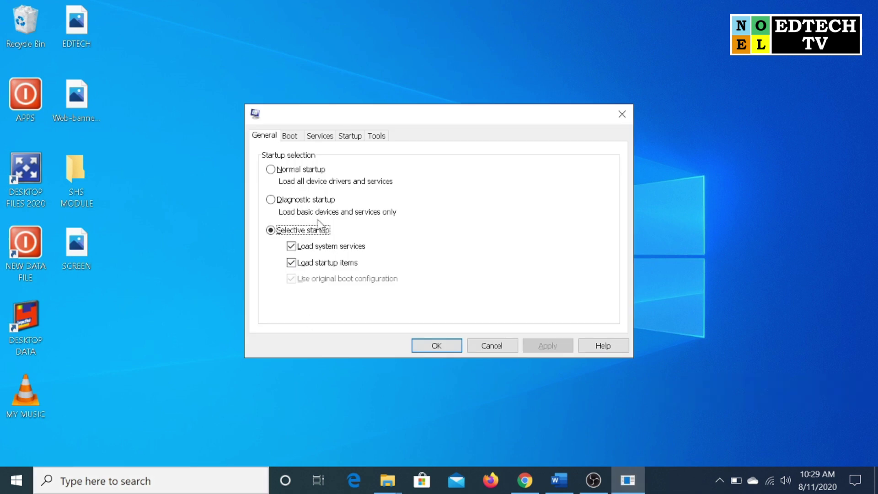
Step: Hide all Microsoft services in the System Configuration services list and accept the settings
{"action": "left_click", "coordinate": [325, 136]}
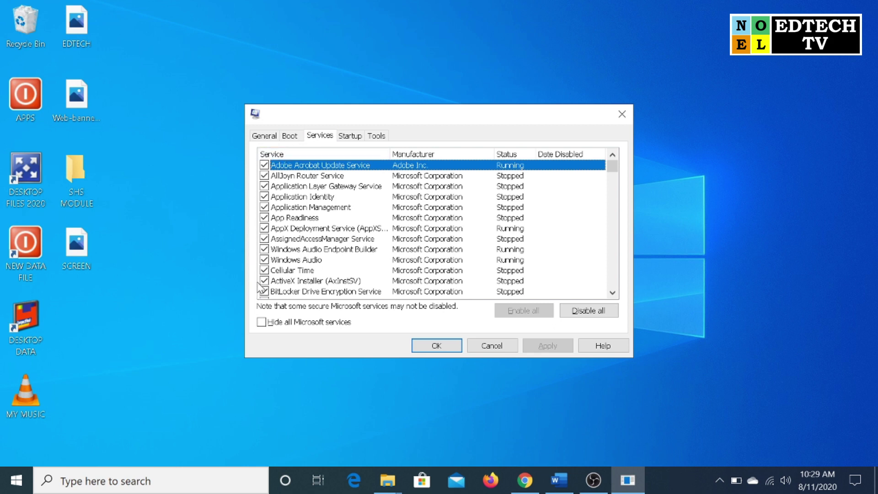
{"action": "left_click", "coordinate": [262, 322]}
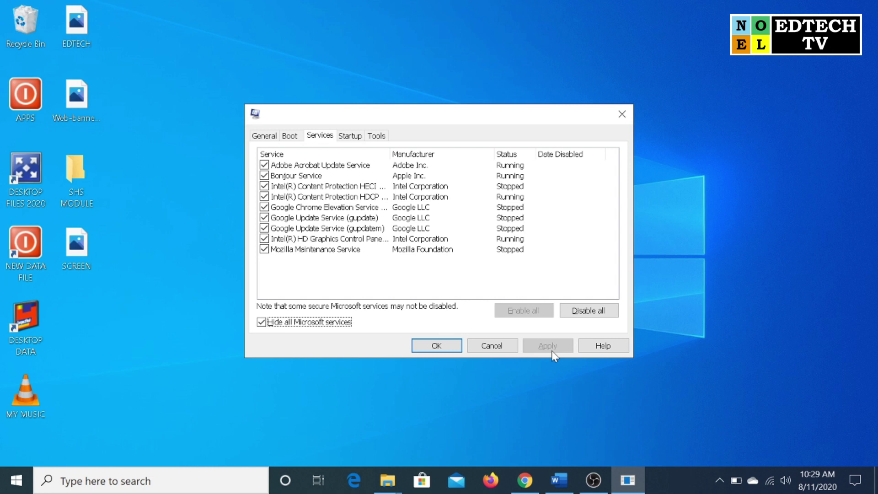
{"action": "left_click", "coordinate": [430, 345]}
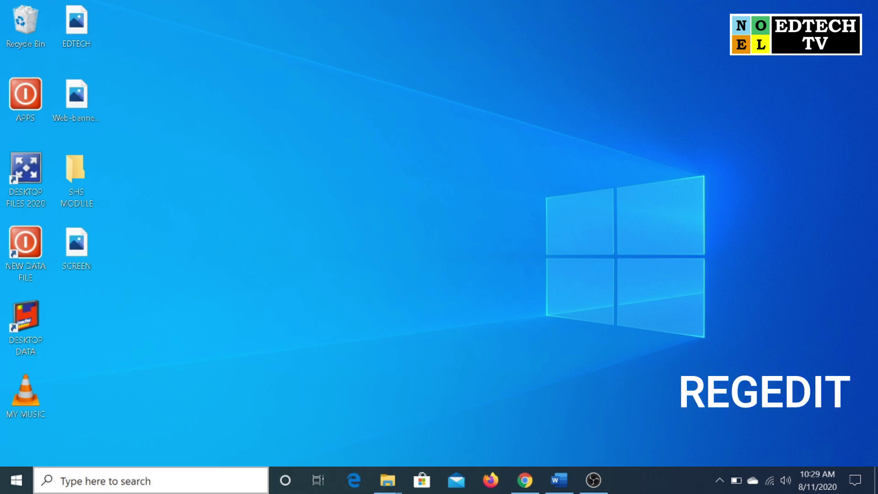
{"action": "key", "text": "super+s"}
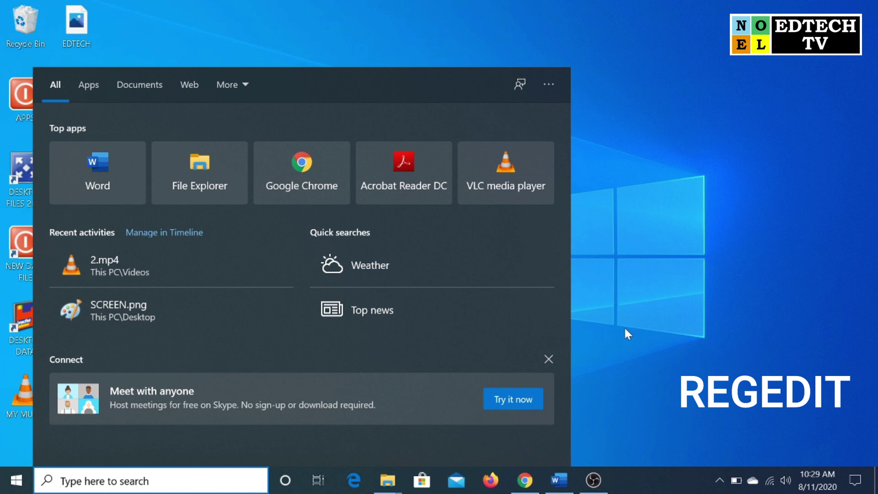
{"action": "type", "text": "REEGIT"}
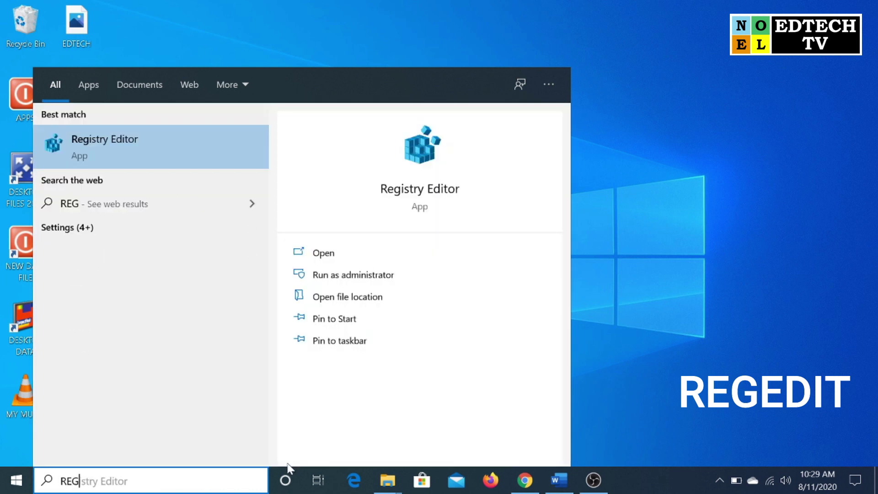
{"action": "key", "text": "Return"}
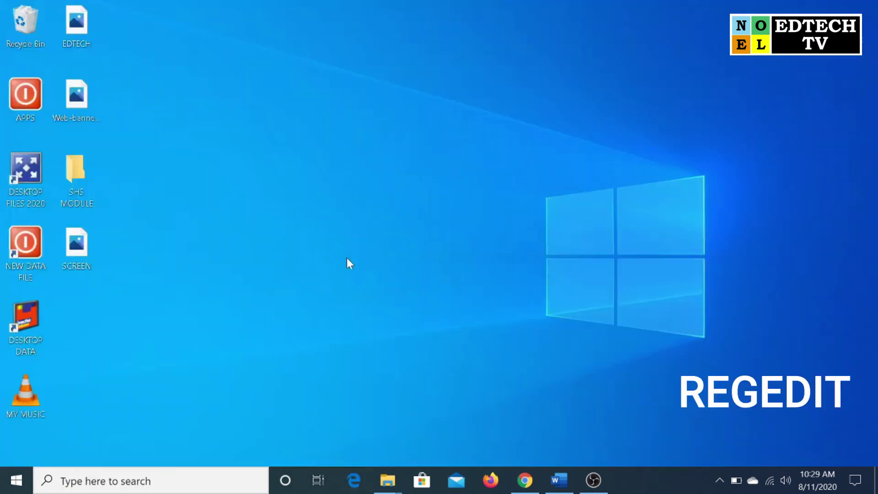
Step: Search Windows for REGEDIT and open the Registry Editor
{"action": "left_click", "coordinate": [165, 487]}
{"action": "type", "text": "REGEDIT"}
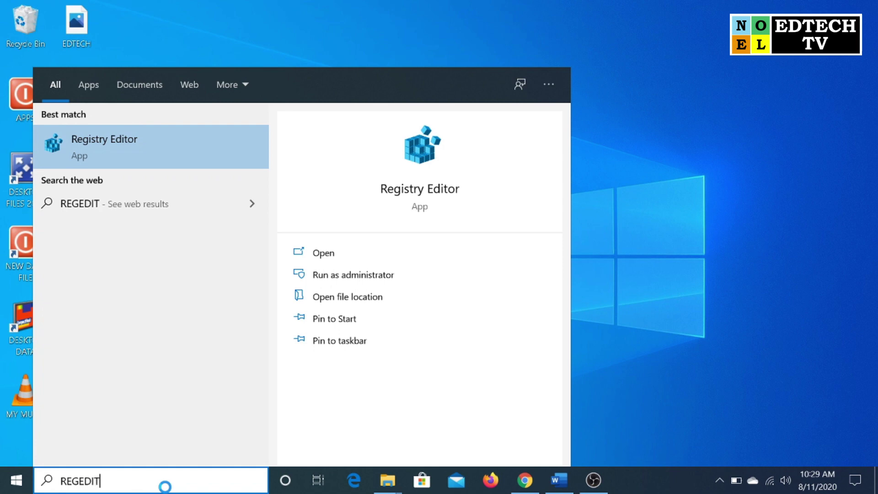
{"action": "key", "text": "Return"}
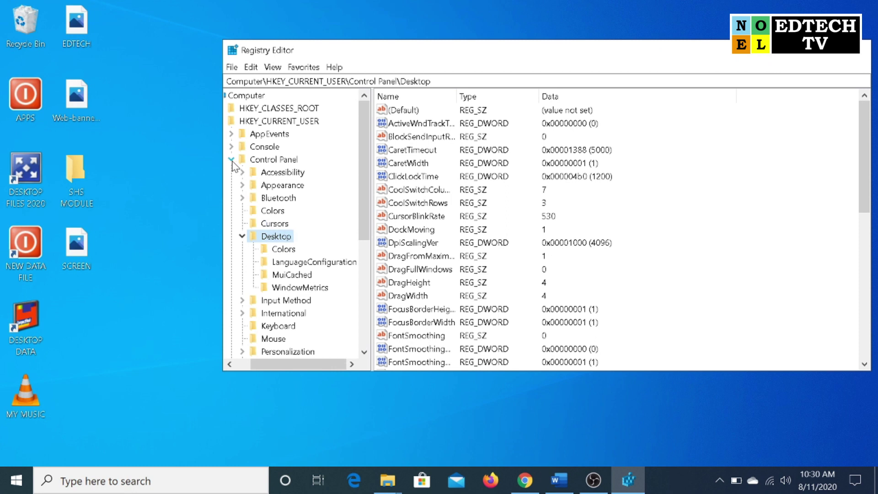
Step: Collapse the expanded registry branches and open the key HKEY_CURRENT_USER\Control Panel\Mouse
{"action": "left_click", "coordinate": [233, 159]}
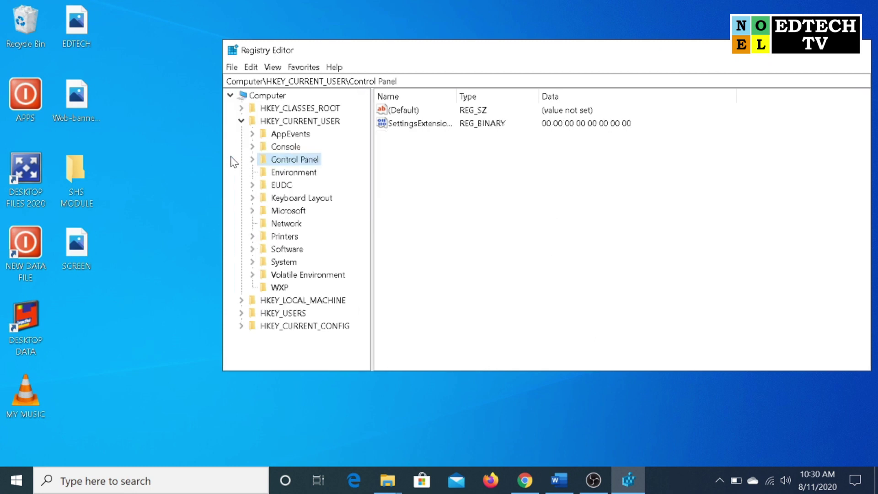
{"action": "left_click", "coordinate": [240, 121]}
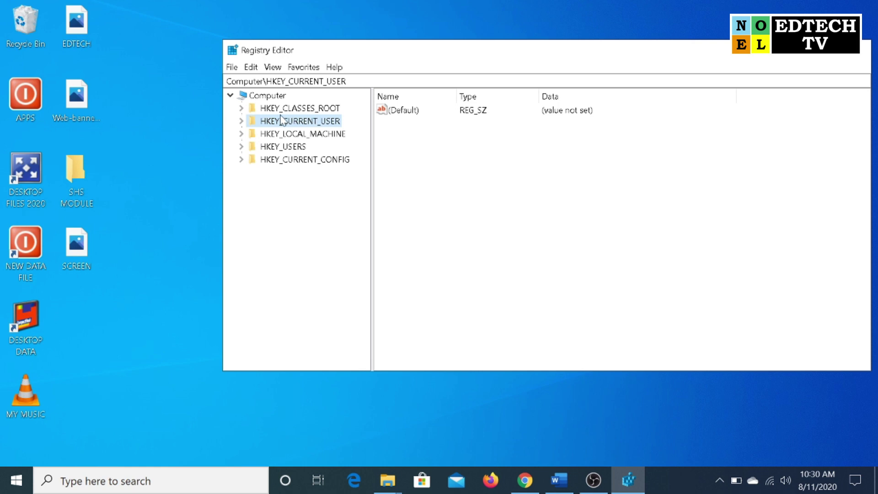
{"action": "double_click", "coordinate": [314, 123]}
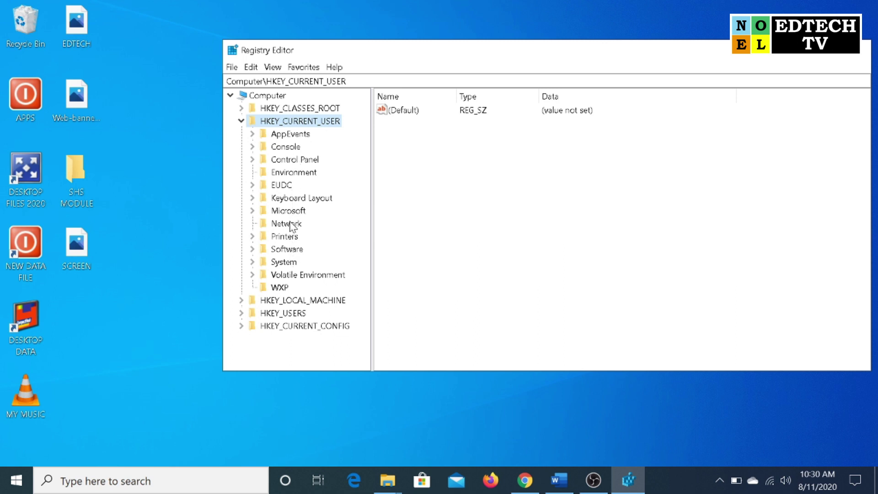
{"action": "double_click", "coordinate": [296, 160]}
{"action": "left_click", "coordinate": [264, 198]}
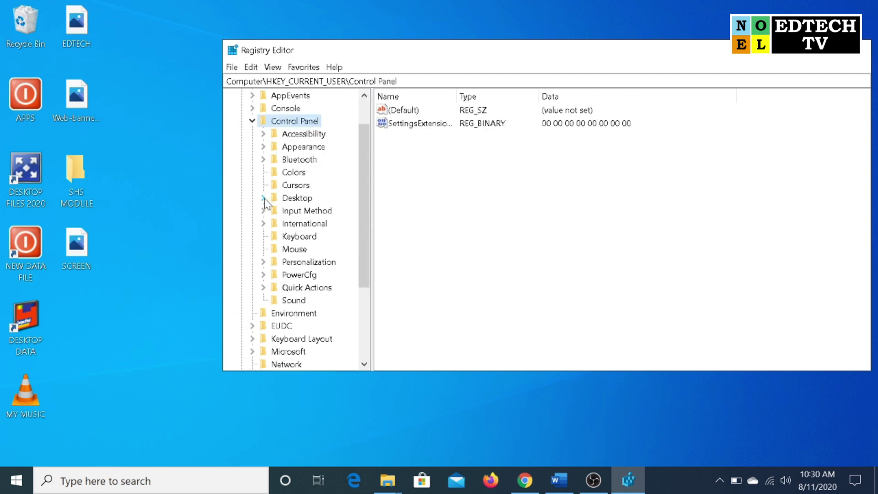
{"action": "left_click", "coordinate": [277, 251]}
{"action": "left_click", "coordinate": [701, 250]}
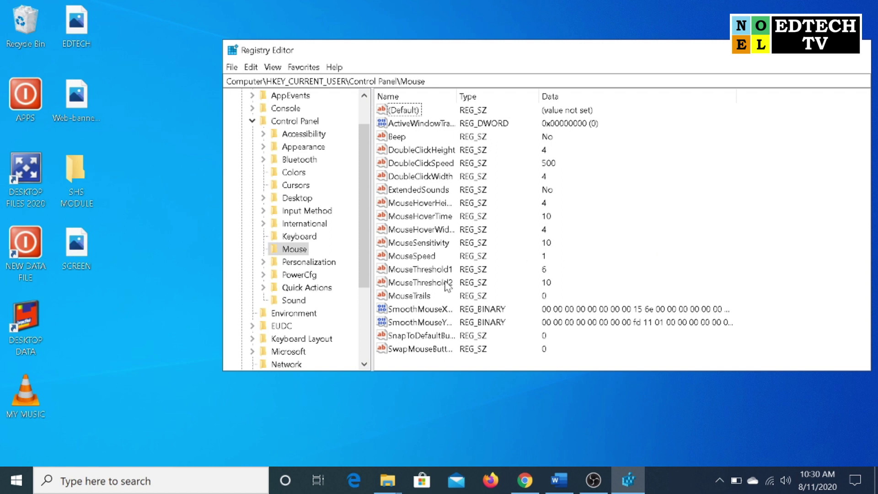
Step: Set the value data of MouseHoverTime to 10 in the Mouse key
{"action": "double_click", "coordinate": [419, 217]}
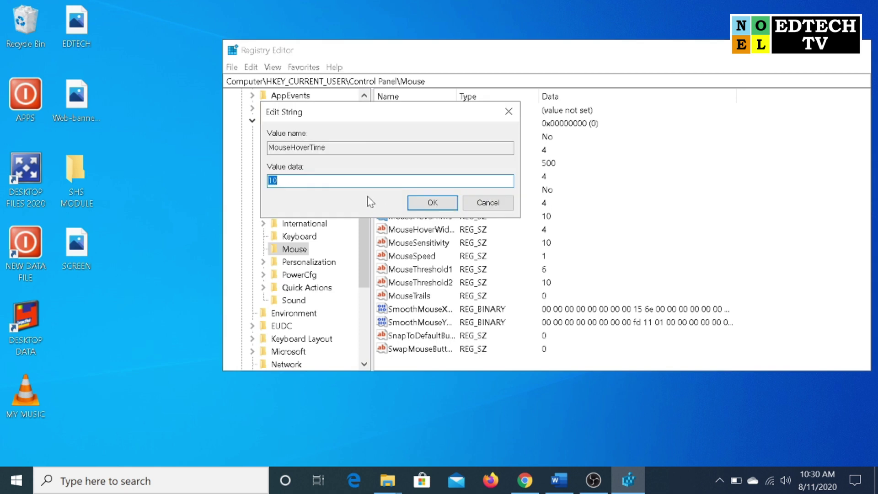
{"action": "type", "text": "10"}
{"action": "left_click", "coordinate": [431, 203]}
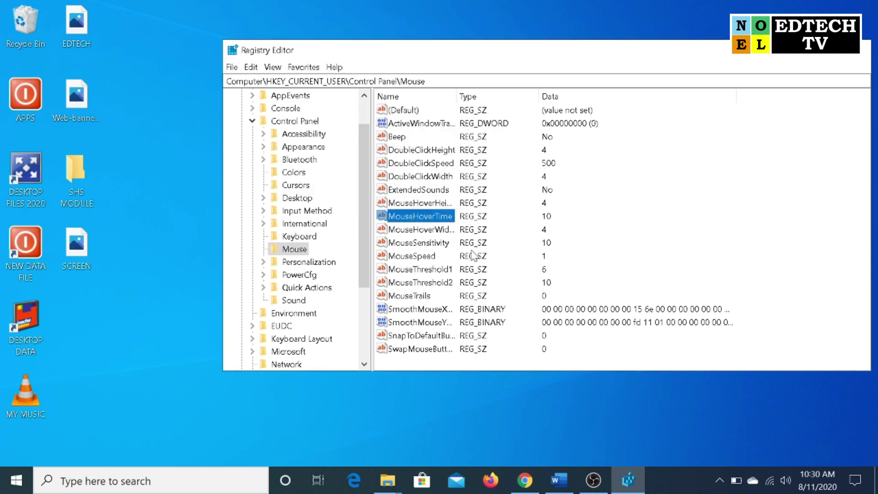
Step: Open and expand the Desktop key under HKEY_CURRENT_USER\Control Panel
{"action": "left_click", "coordinate": [296, 199]}
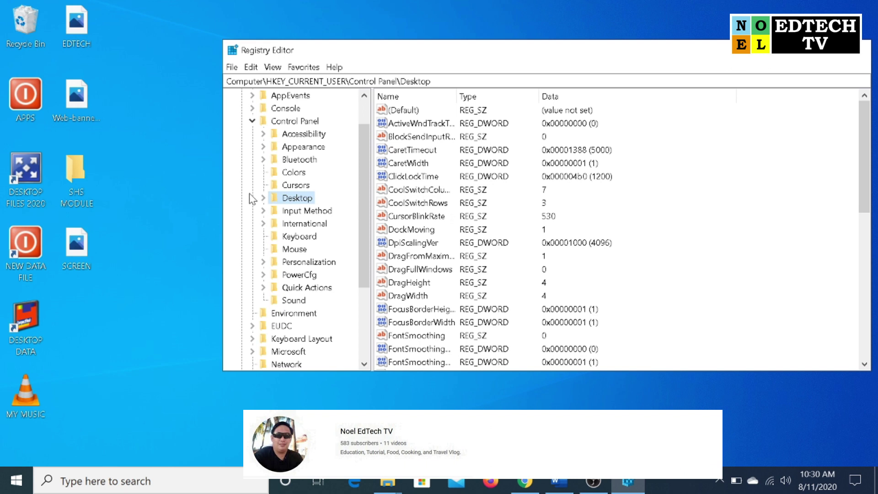
{"action": "double_click", "coordinate": [298, 201]}
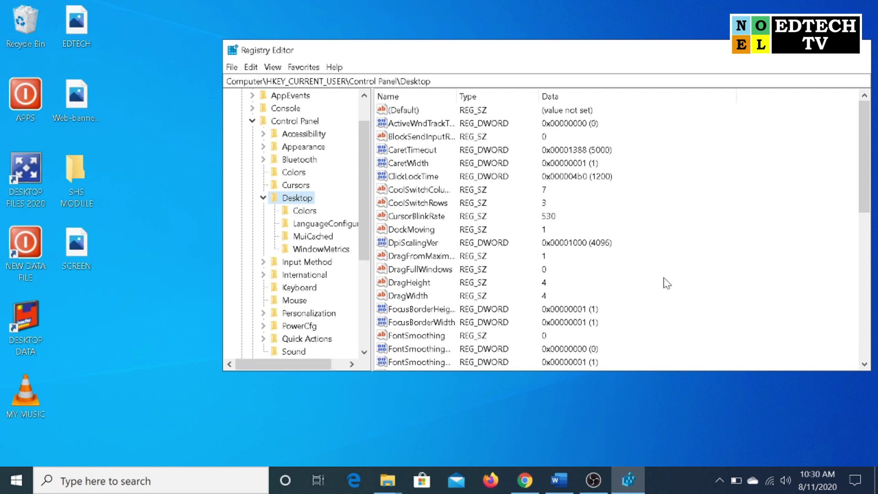
{"action": "left_click", "coordinate": [714, 288]}
Step: Set the value data of MenuShowDelay to 10 in the Desktop key and close the Registry Editor
{"action": "scroll", "coordinate": [640, 285], "scroll_direction": "down", "scroll_amount": 5}
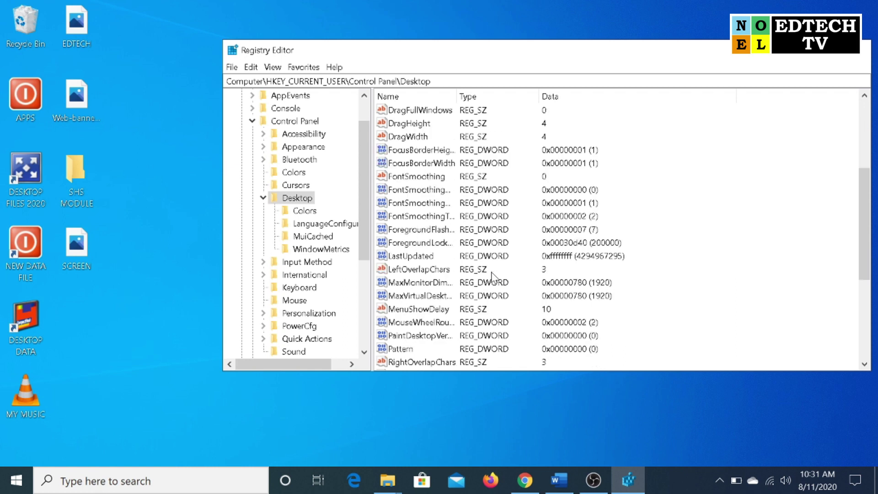
{"action": "scroll", "coordinate": [461, 274], "scroll_direction": "down", "scroll_amount": 2}
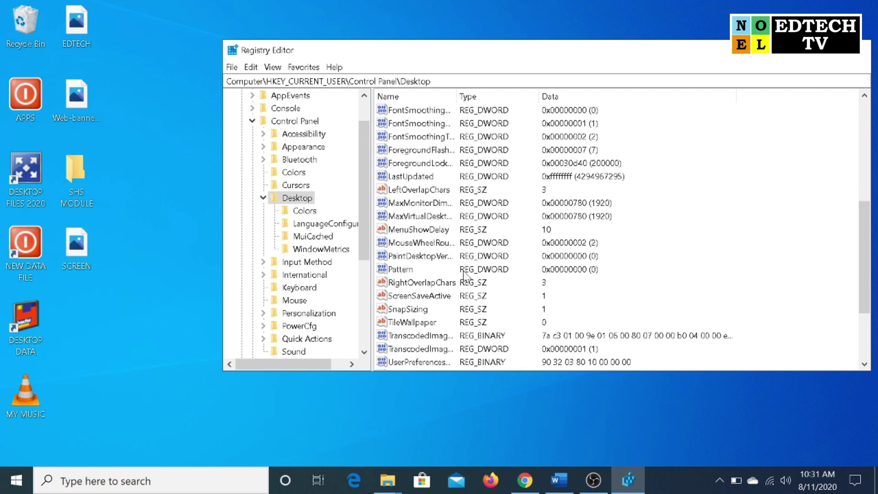
{"action": "scroll", "coordinate": [450, 274], "scroll_direction": "down", "scroll_amount": 2}
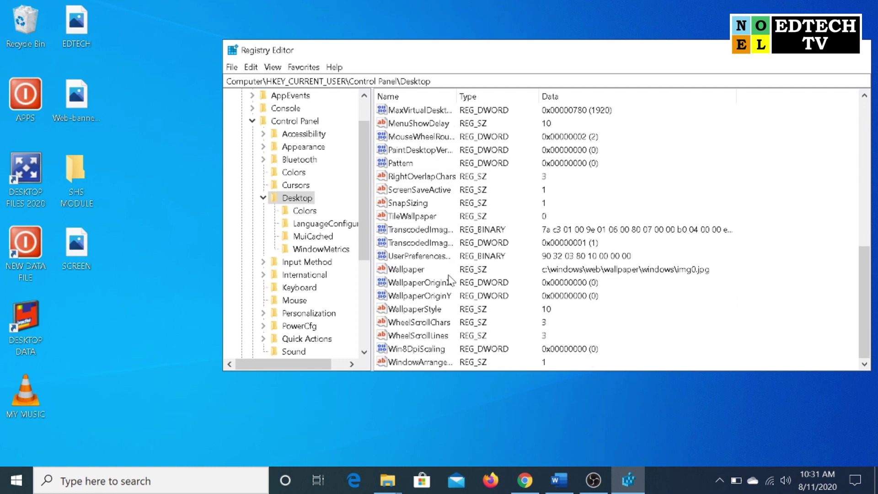
{"action": "scroll", "coordinate": [451, 280], "scroll_direction": "up", "scroll_amount": 6}
{"action": "scroll", "coordinate": [451, 282], "scroll_direction": "up", "scroll_amount": 3}
{"action": "scroll", "coordinate": [452, 281], "scroll_direction": "down", "scroll_amount": 3}
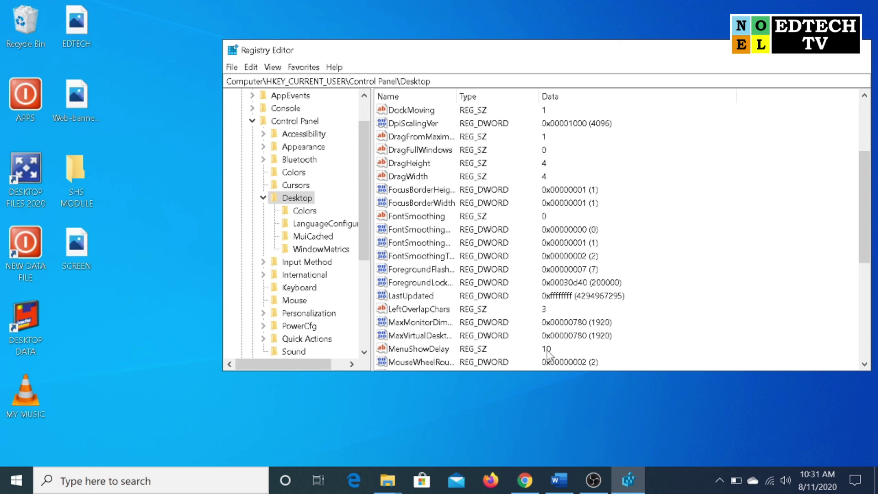
{"action": "double_click", "coordinate": [418, 349]}
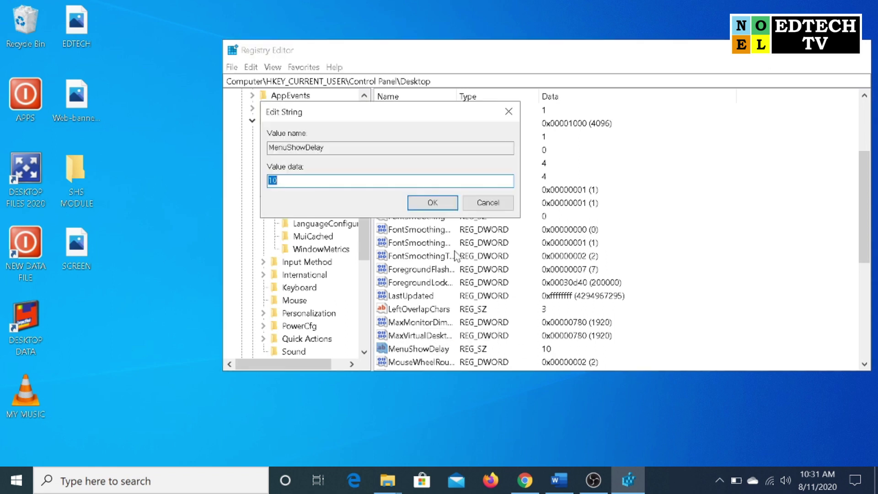
{"action": "type", "text": "1"}
{"action": "left_click", "coordinate": [432, 203]}
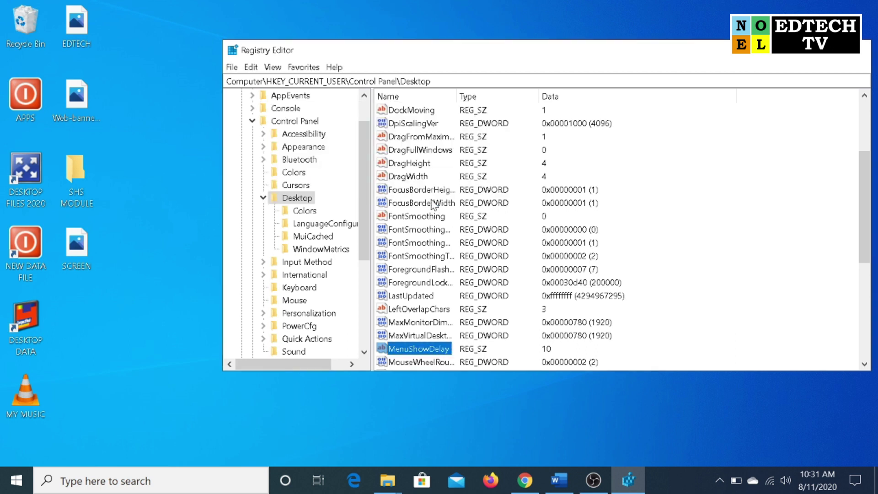
{"action": "left_click", "coordinate": [864, 54]}
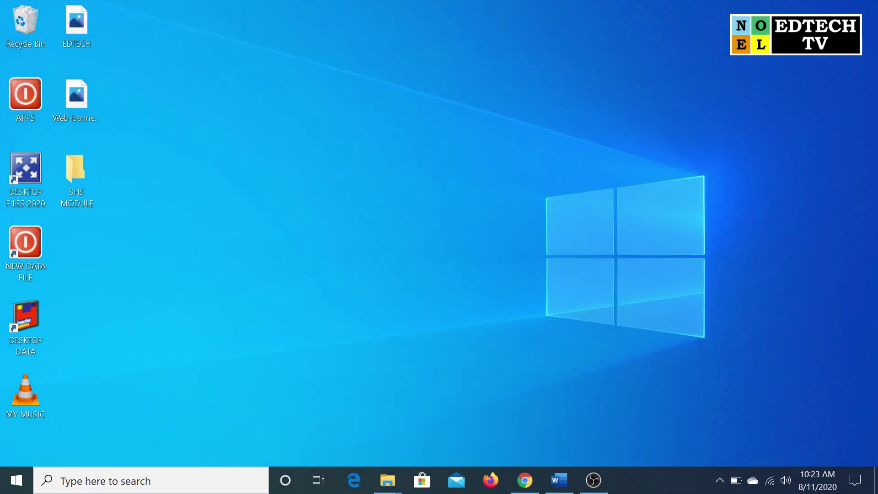